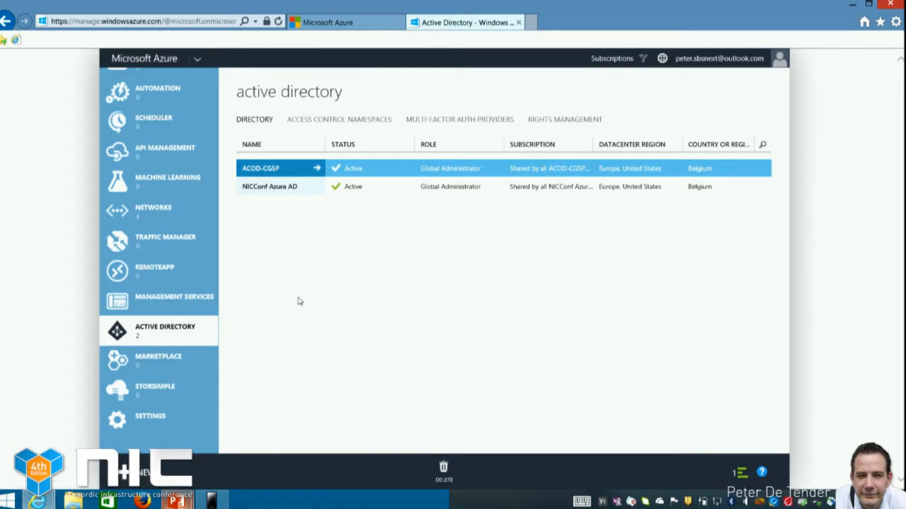
Refresh the Azure management portal, open the ACOD-CGSP directory and display its applications
click(278, 22)
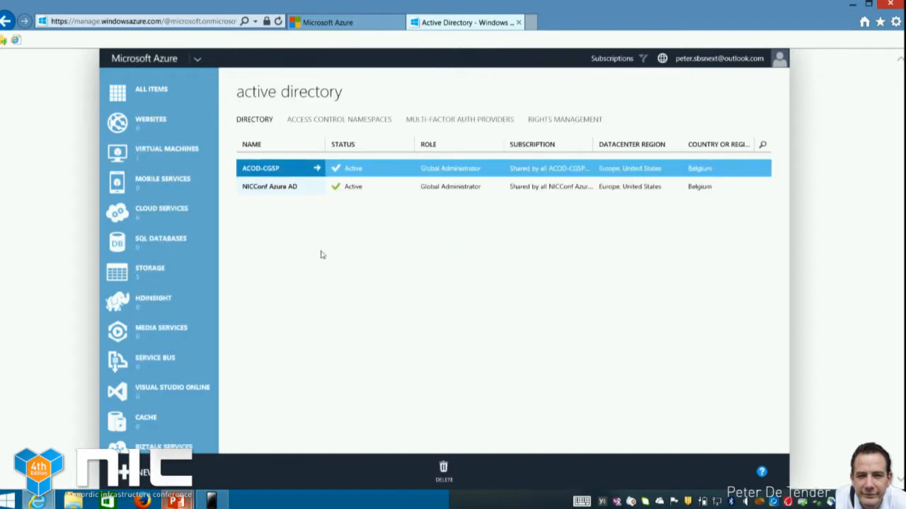
click(285, 171)
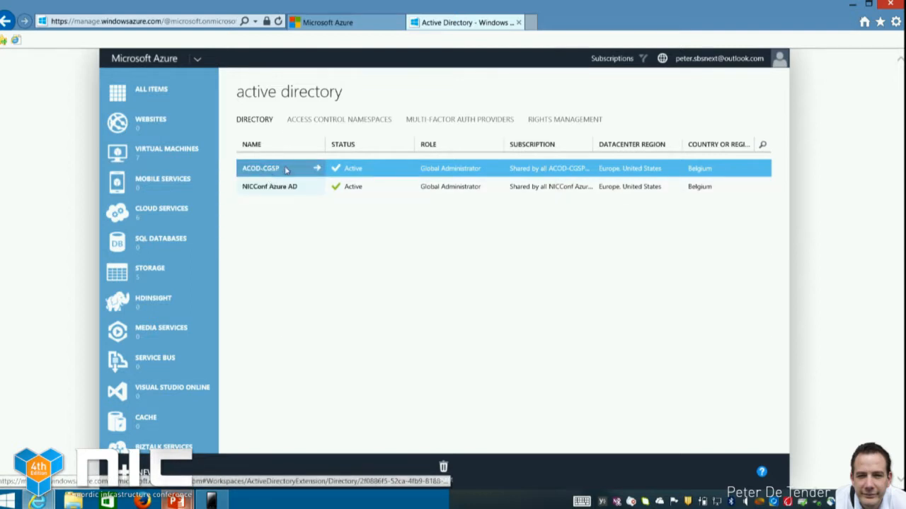
scroll(511, 308, down, 3)
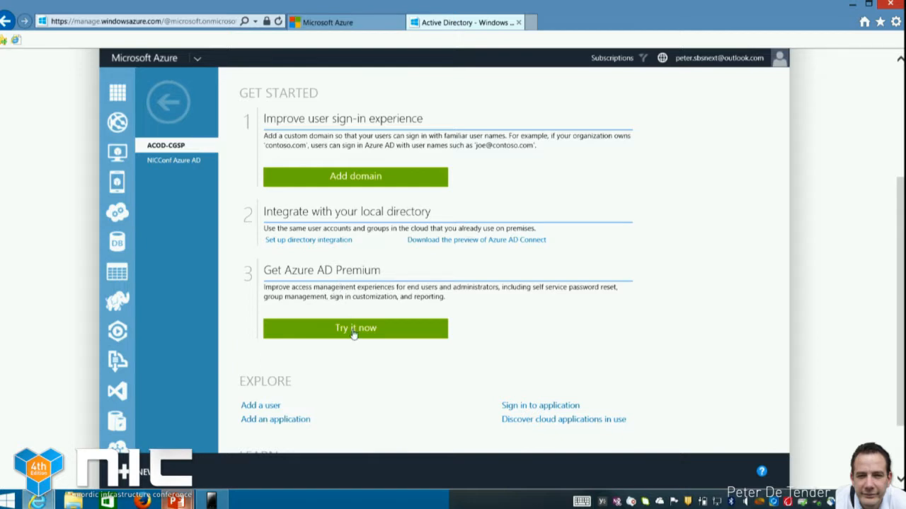
scroll(354, 333, up, 5)
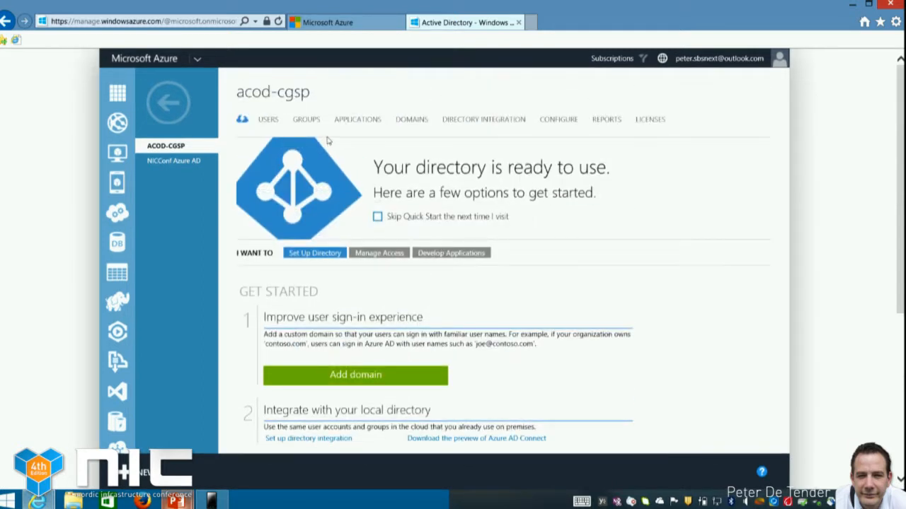
click(356, 121)
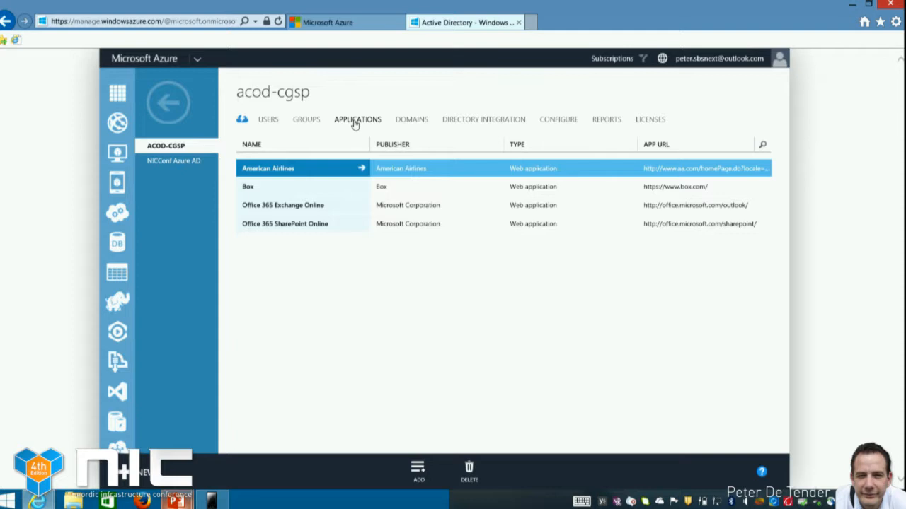
Add the Facebook application from the application gallery to the directory, finding it with the search term facebook
click(422, 464)
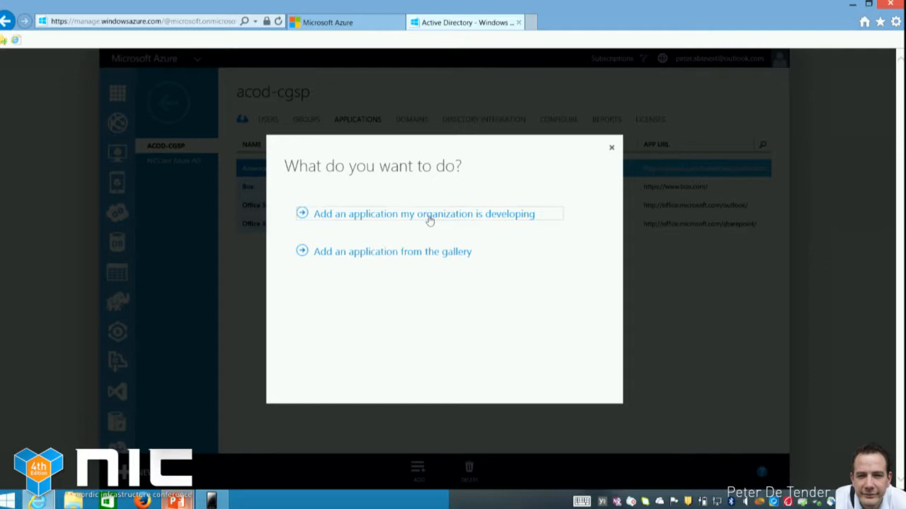
click(416, 253)
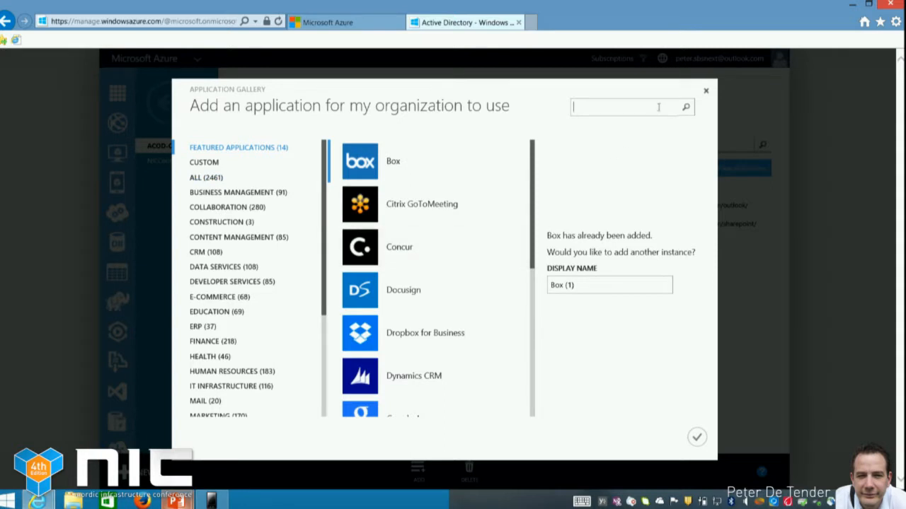
text(facebook)
key(Return)
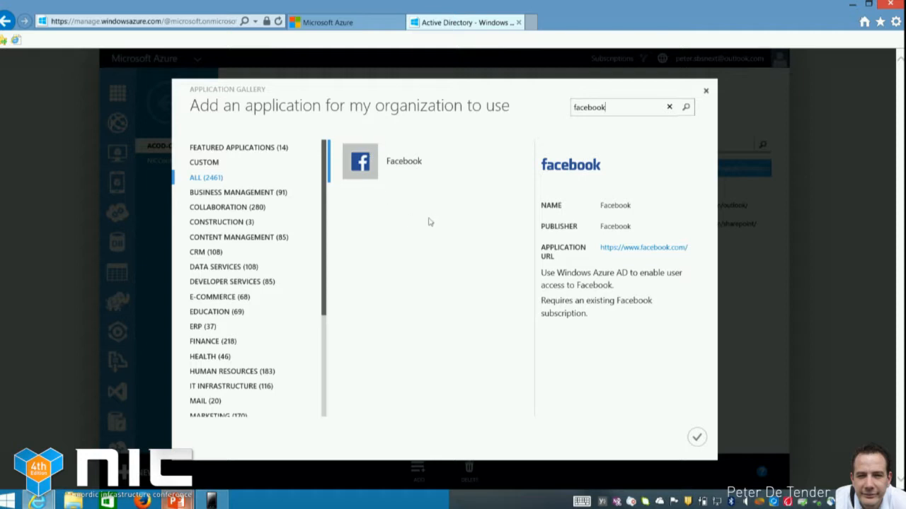
click(695, 437)
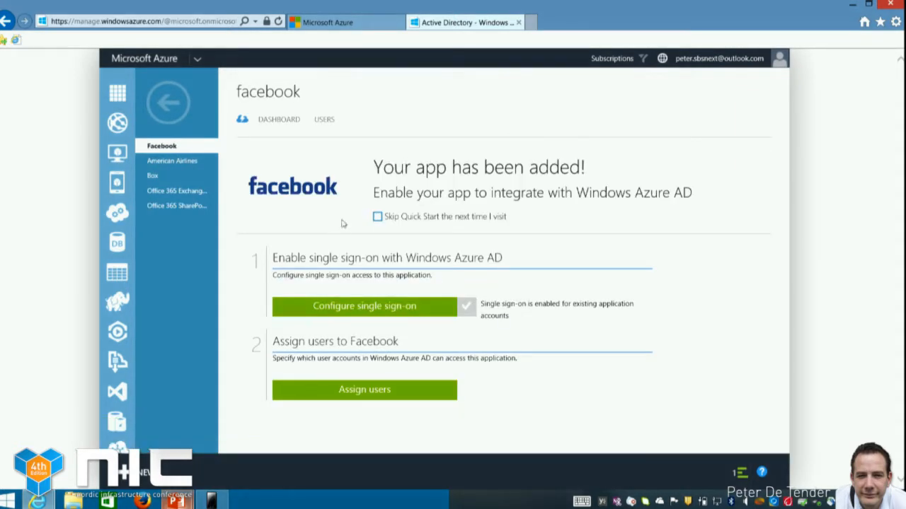
Start assigning the NIC test user to Facebook, with the option to enter Facebook credentials on the user's behalf enabled
click(368, 391)
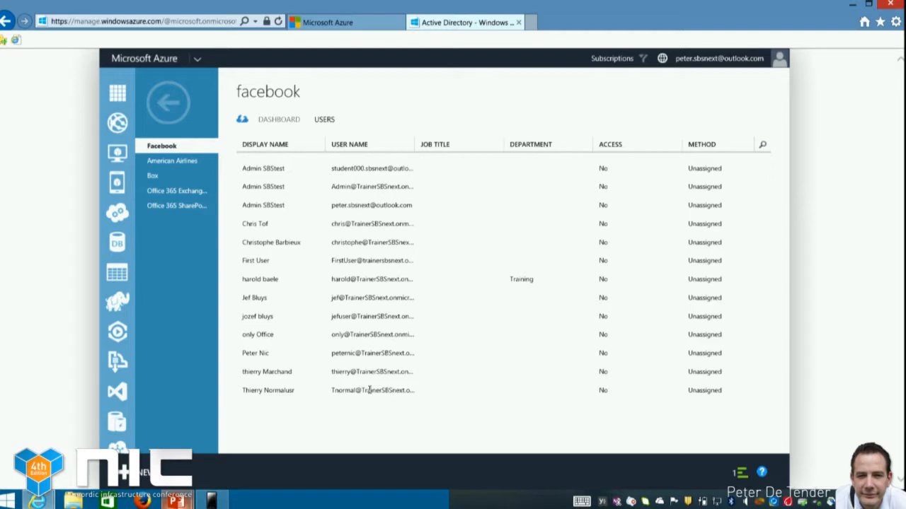
click(276, 356)
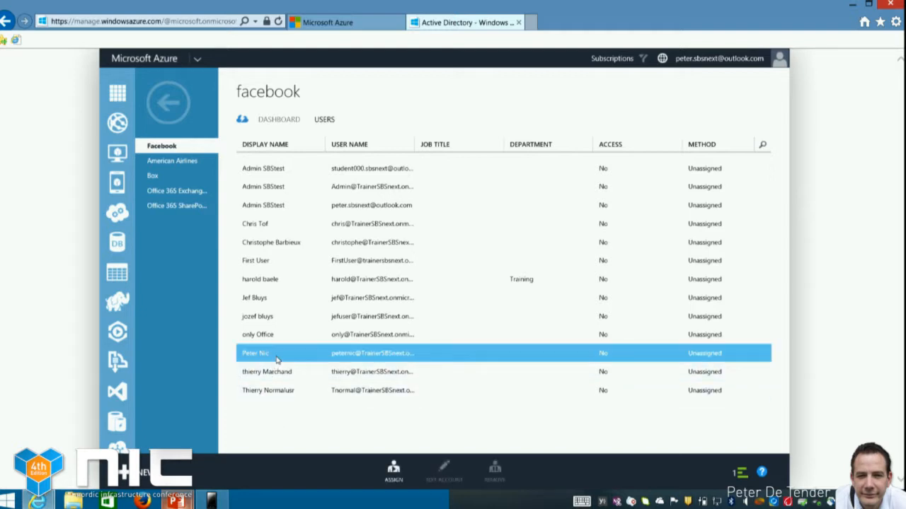
click(393, 471)
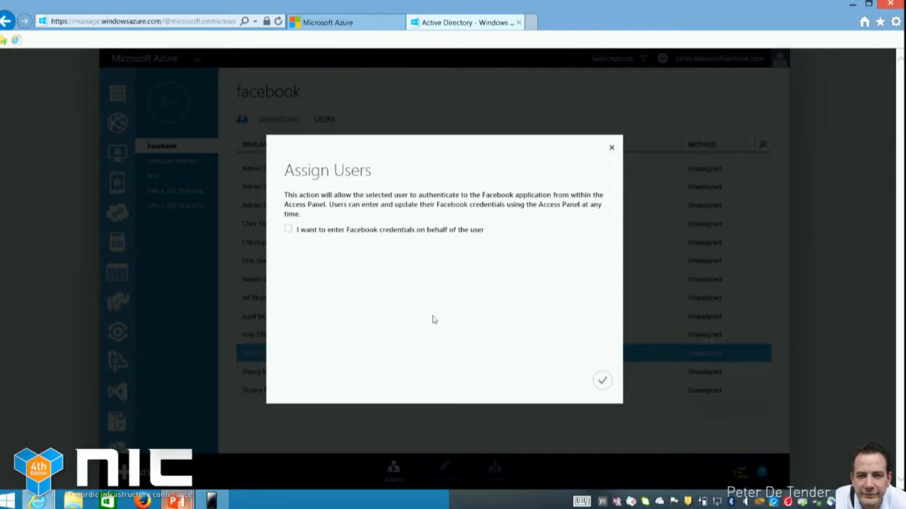
click(288, 229)
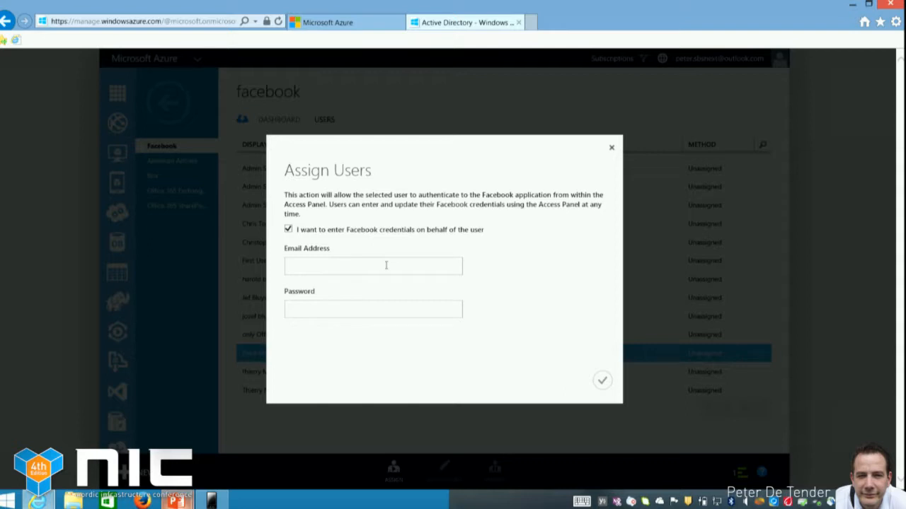
Enter the Facebook account's e-mail address and password, correct the part of the address before the @, and confirm the user assignment
key(Tab)
text(•••••••••)
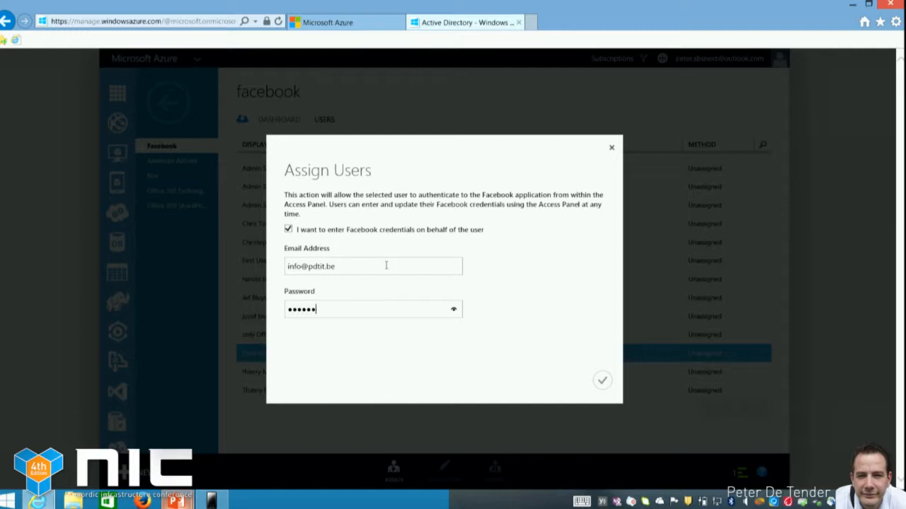
text(•)
key(shift+Tab)
key(Home)
key(Delete)
key(Delete)
text(peter)
click(602, 380)
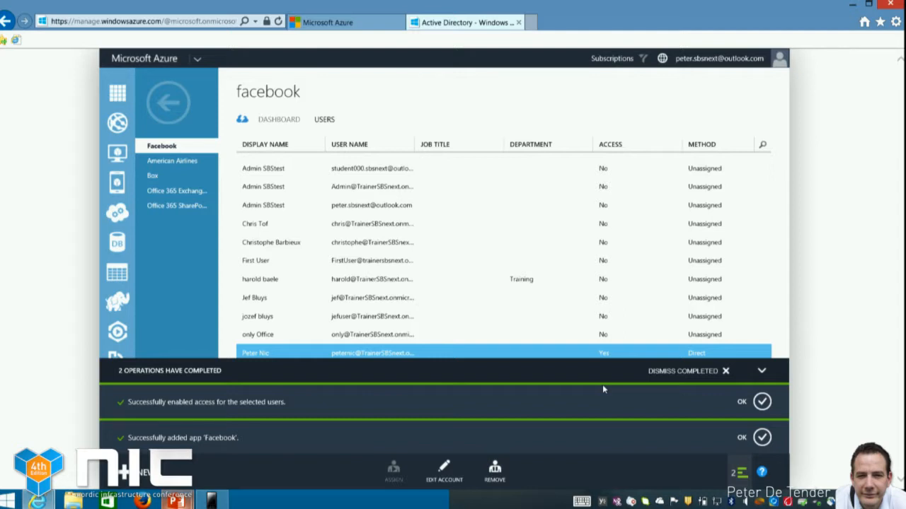
Dismiss the notifications for the enabled user access and the added Facebook app, and close the management portal page
click(760, 404)
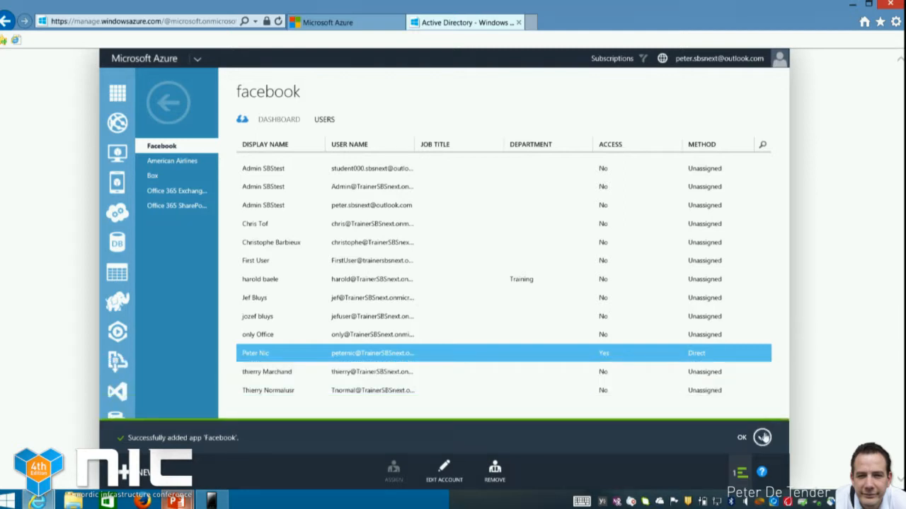
click(761, 433)
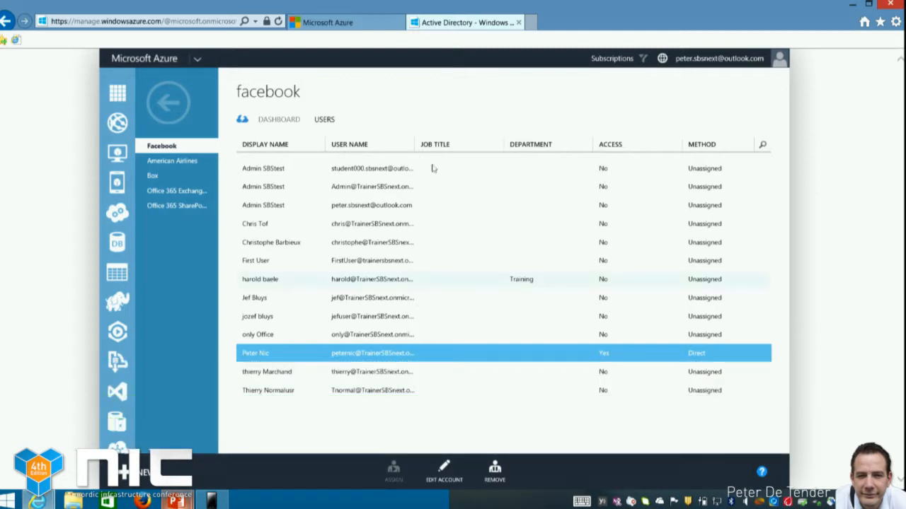
click(518, 22)
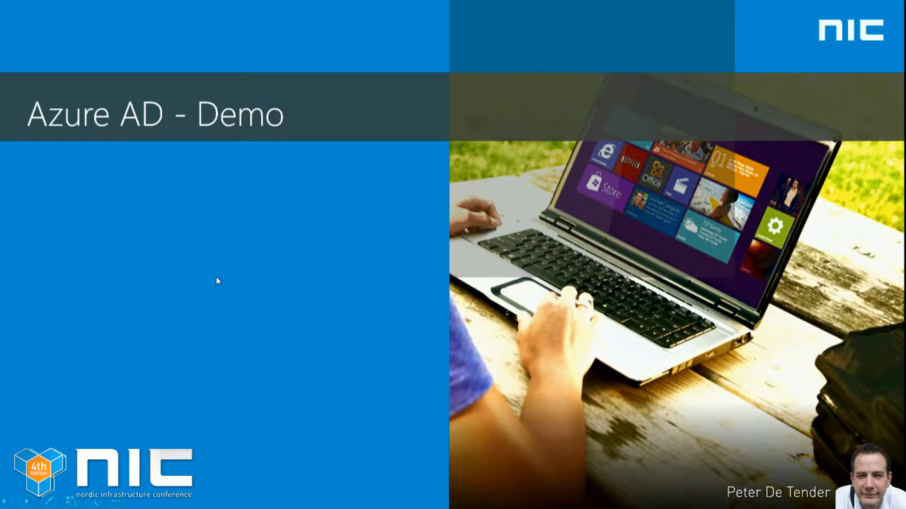
key(alt+Tab)
key(alt+Tab)
key(alt+Tab)
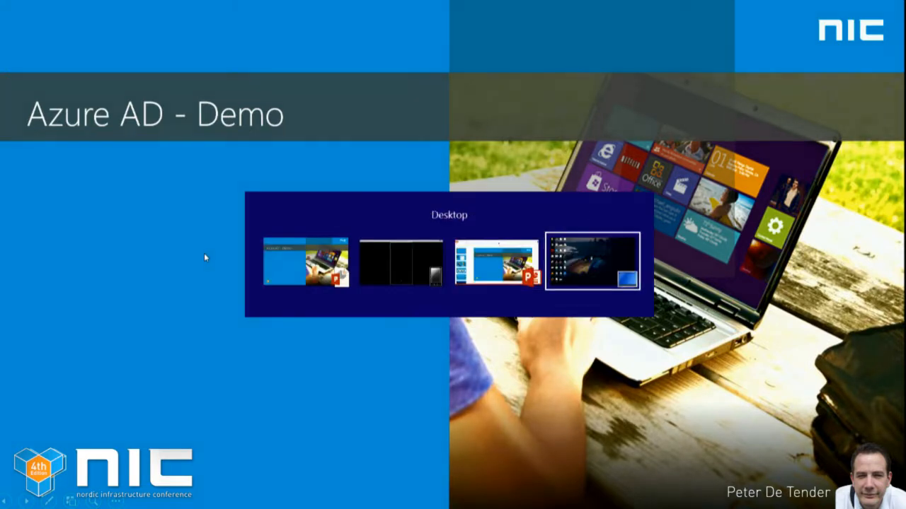
key(alt+Tab)
key(alt+Tab)
key(alt+Tab)
key(alt+Tab)
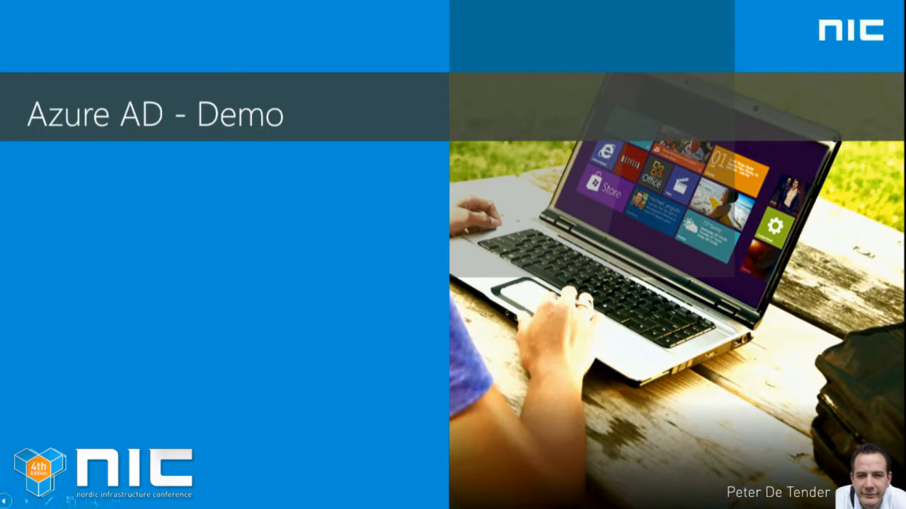
key(alt+Tab)
key(alt+Tab)
key(alt+Tab)
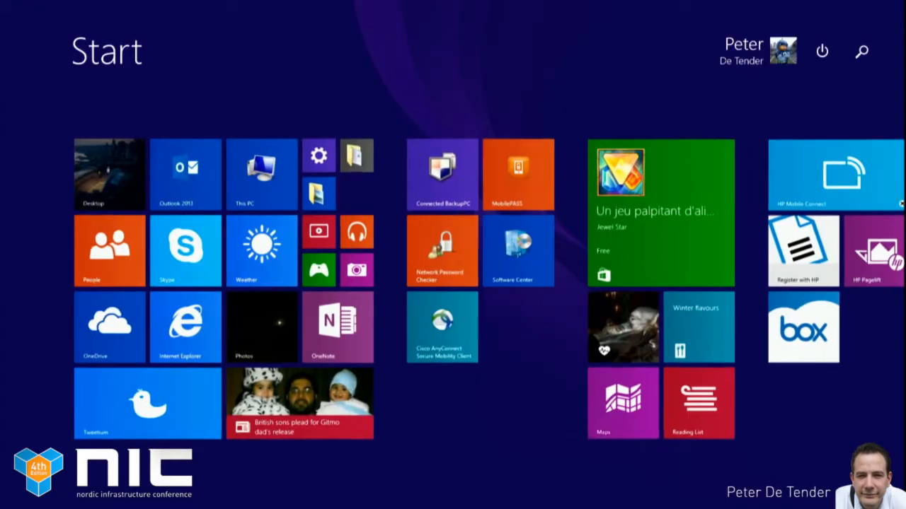
click(135, 176)
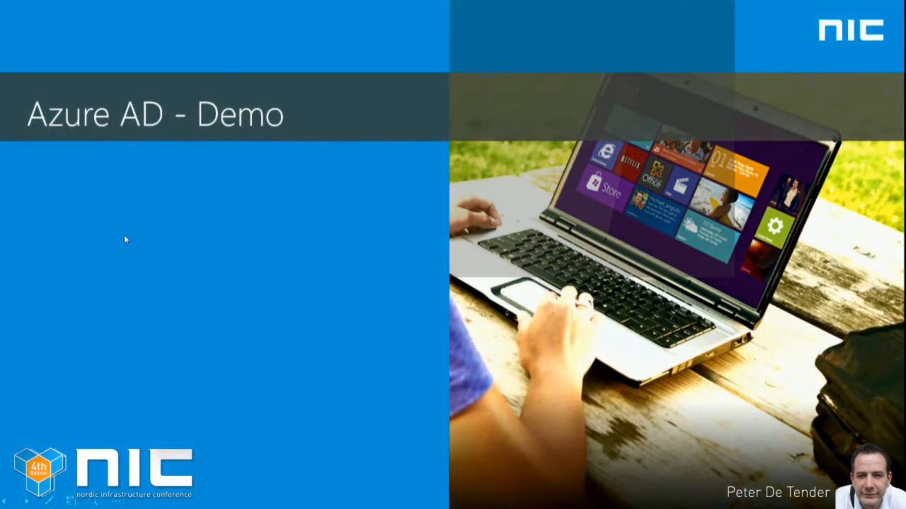
Switch to the desktop, open Internet Explorer and go to myapps.microsoft.com
key(super+d)
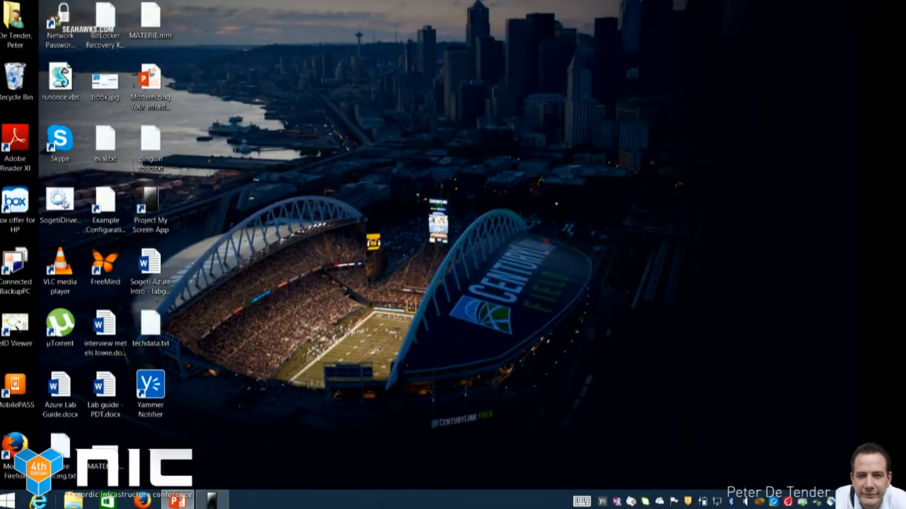
click(39, 501)
click(228, 23)
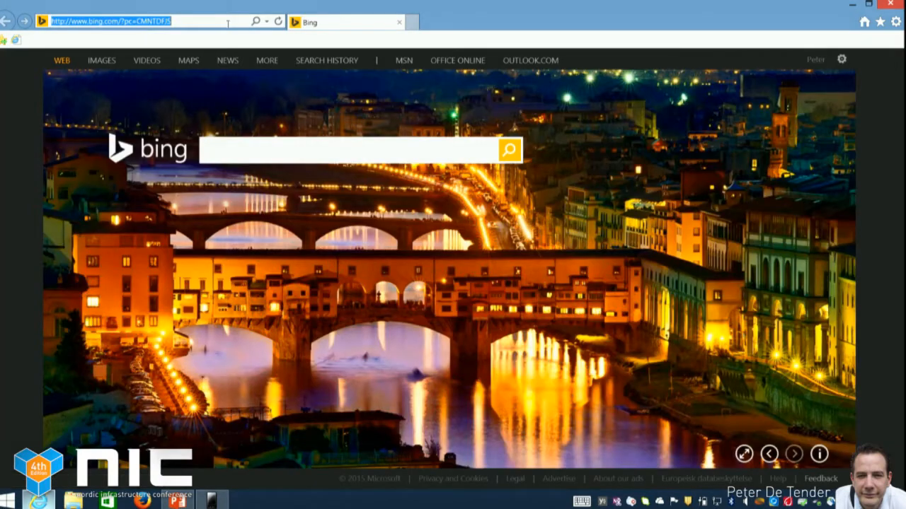
text(myapps.microsoft.com/)
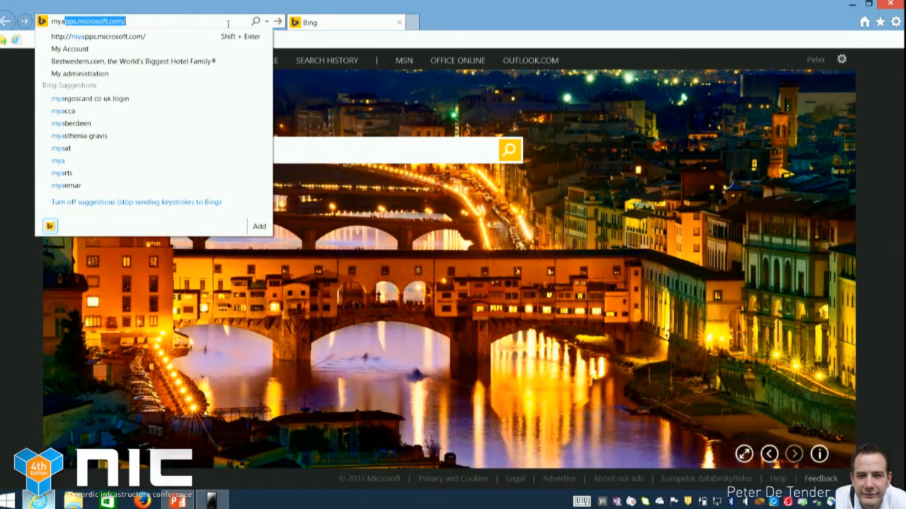
key(Return)
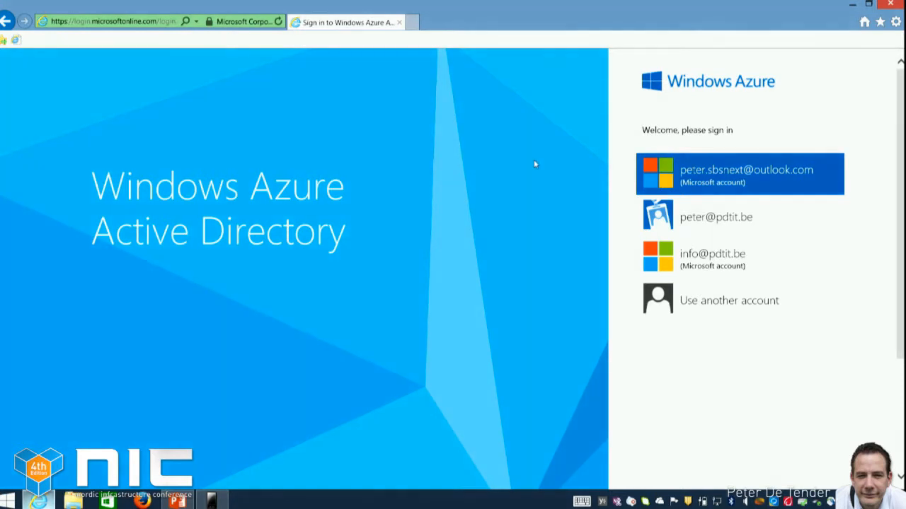
Choose to sign in with another account and enter the NIC test user's work account e-mail address
click(736, 308)
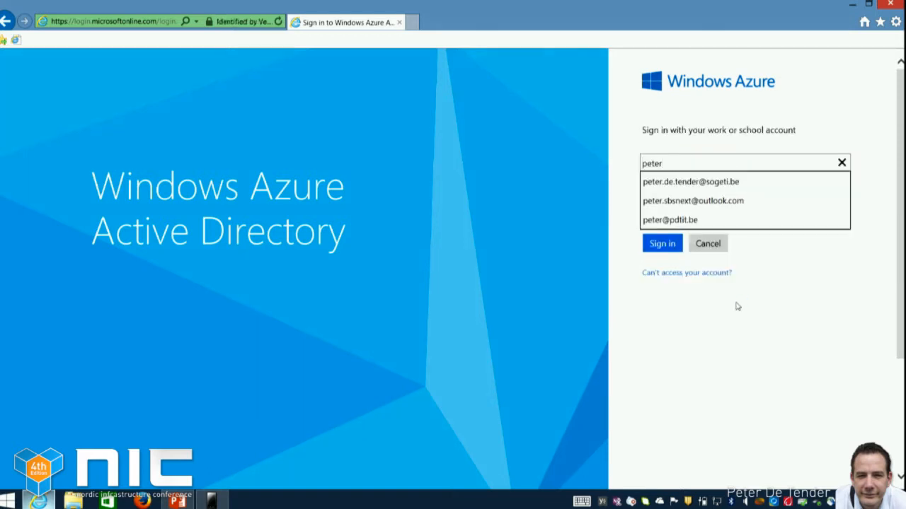
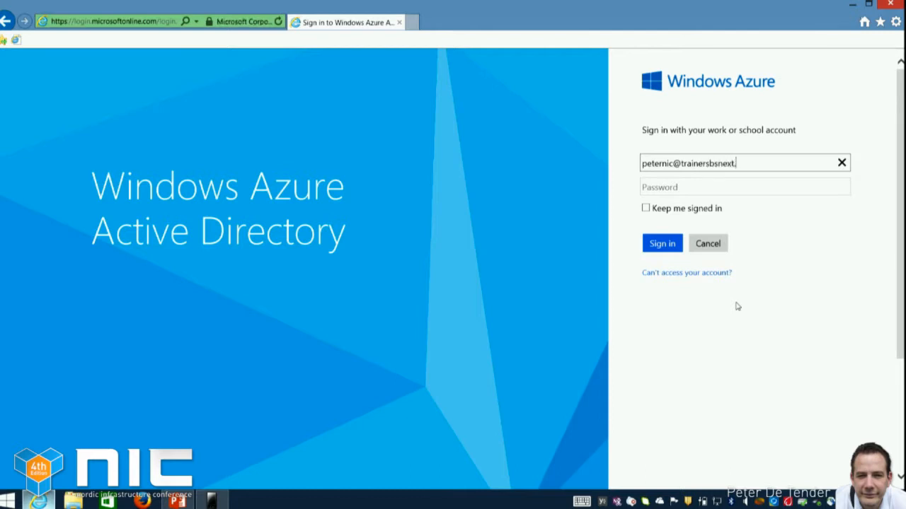
key(Tab)
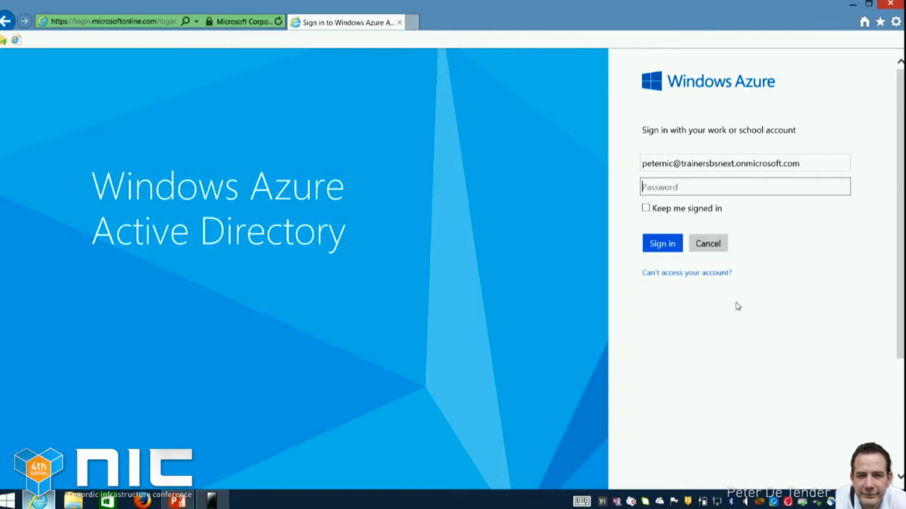
Enter the work account password and sign in to the access panel
text(••••••••)
key(Return)
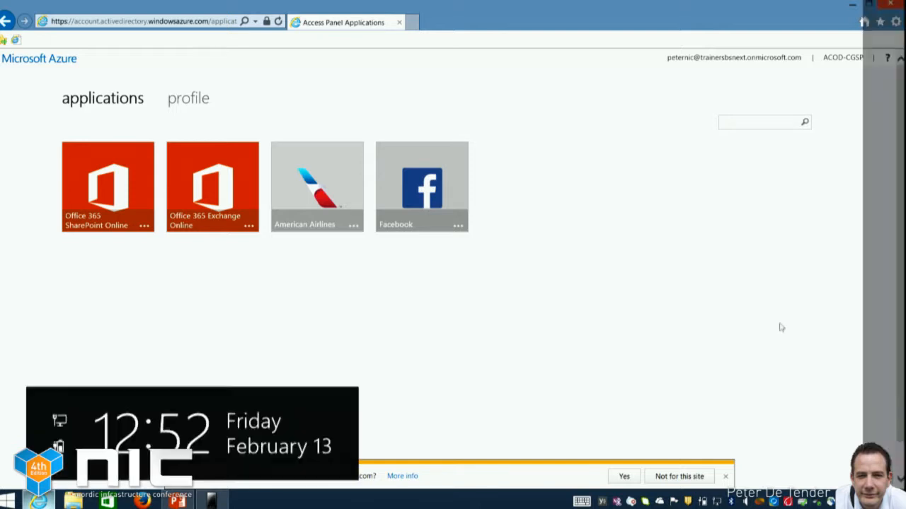
Launch Facebook from the access panel, view the signed-in profile and its account options, and return to the access panel
click(438, 197)
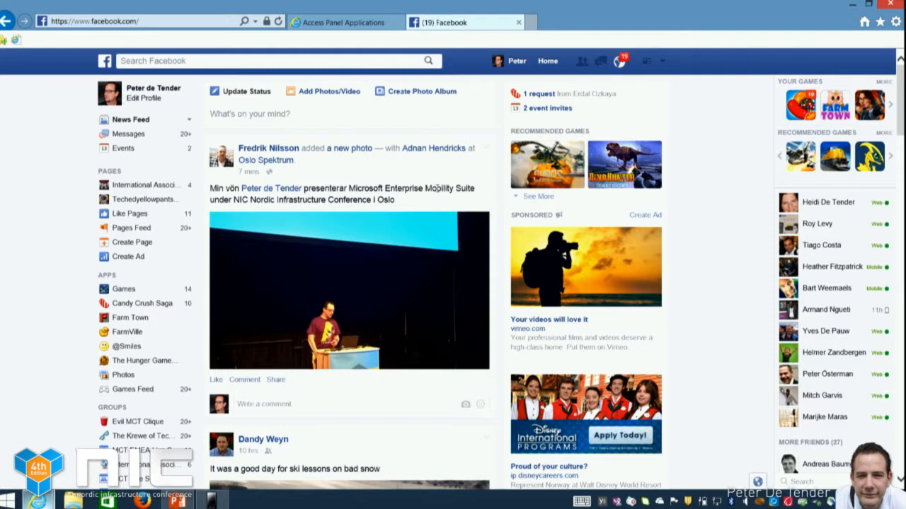
click(519, 61)
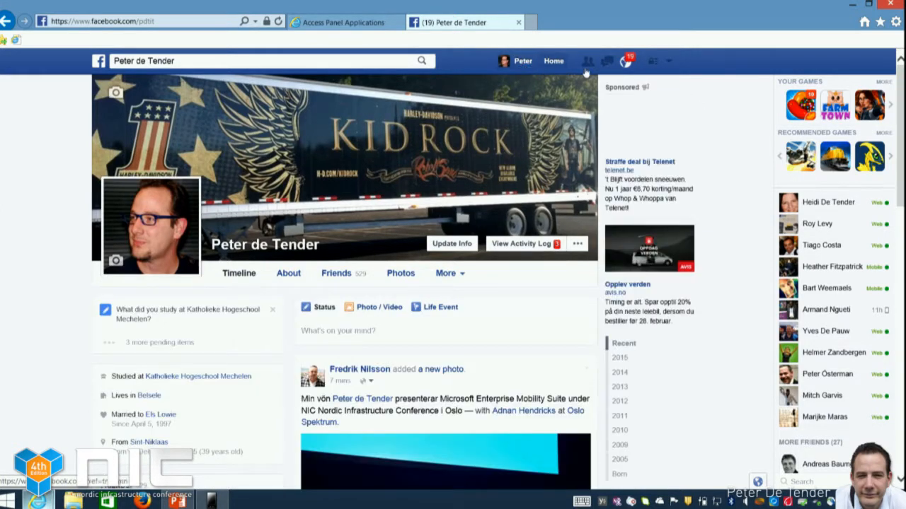
click(664, 68)
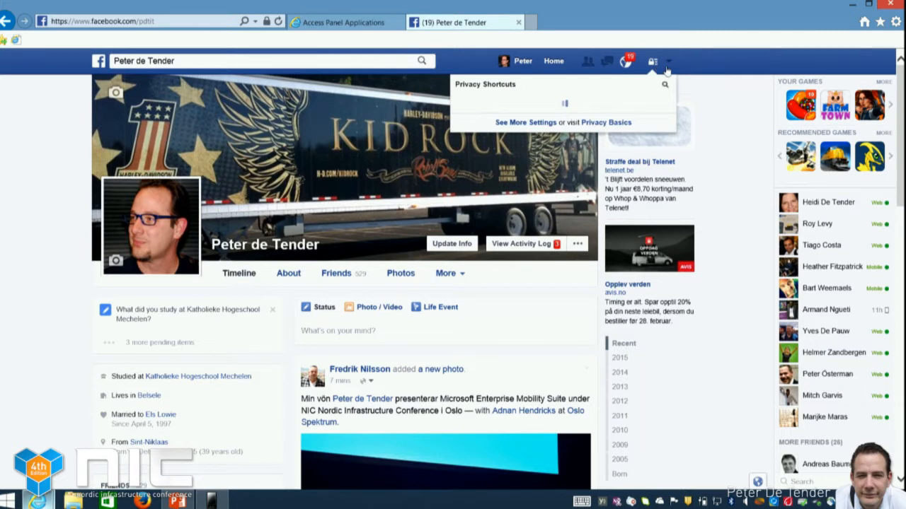
click(669, 63)
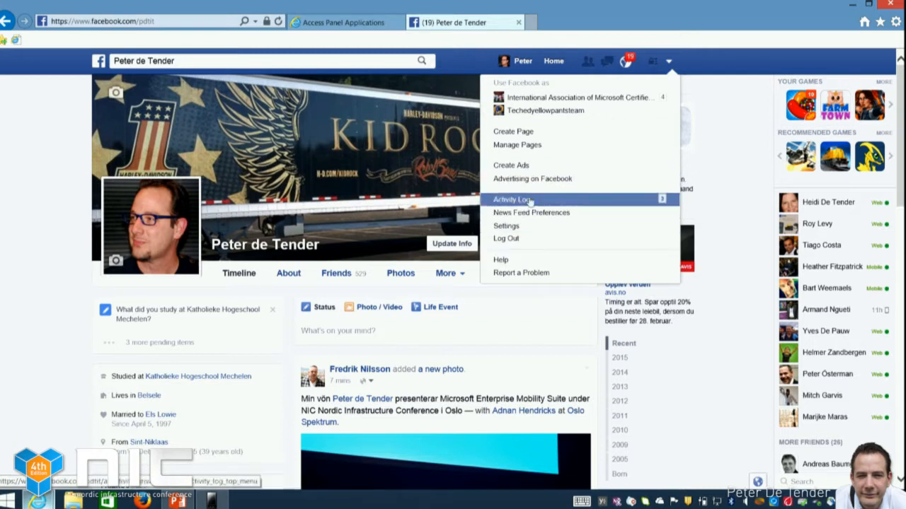
click(44, 150)
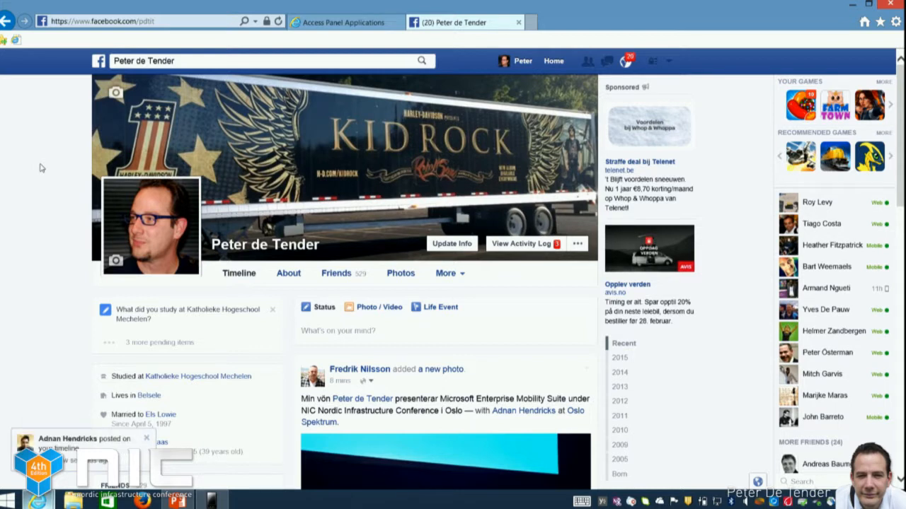
click(372, 27)
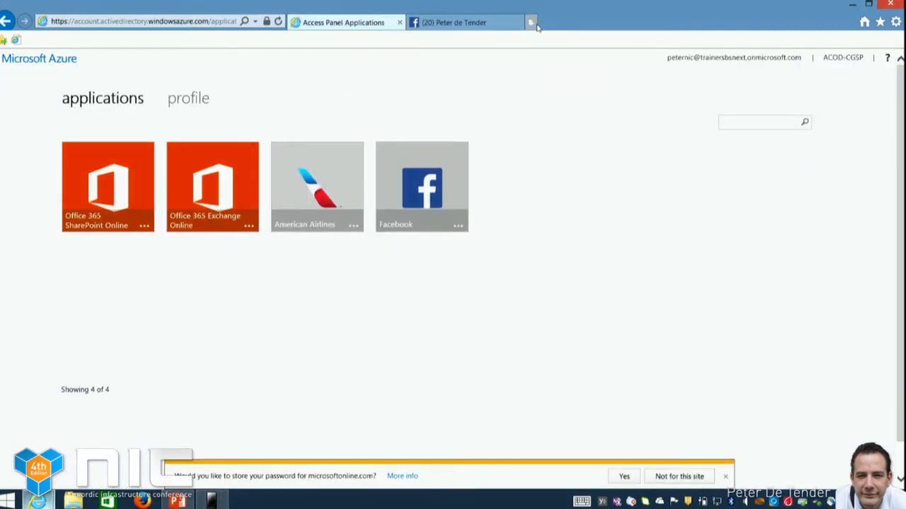
Switch to Firefox and go to portal.azure.com
click(143, 503)
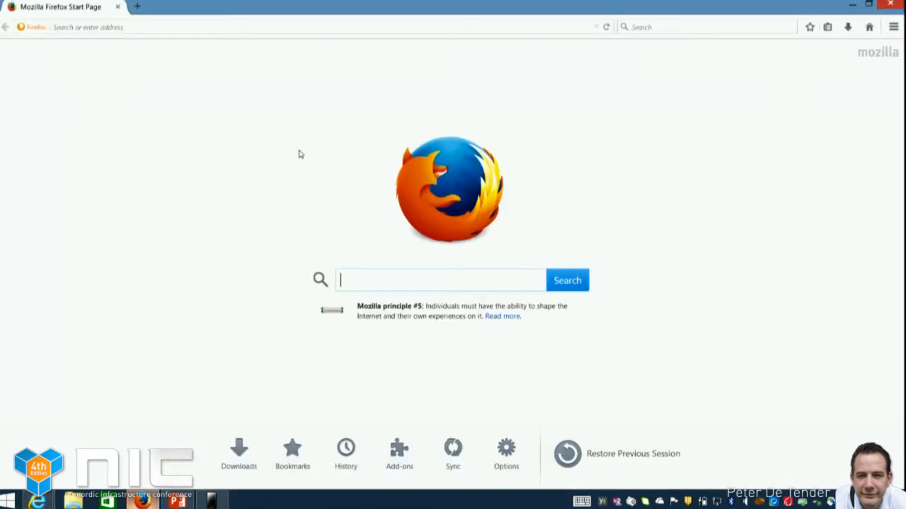
click(303, 27)
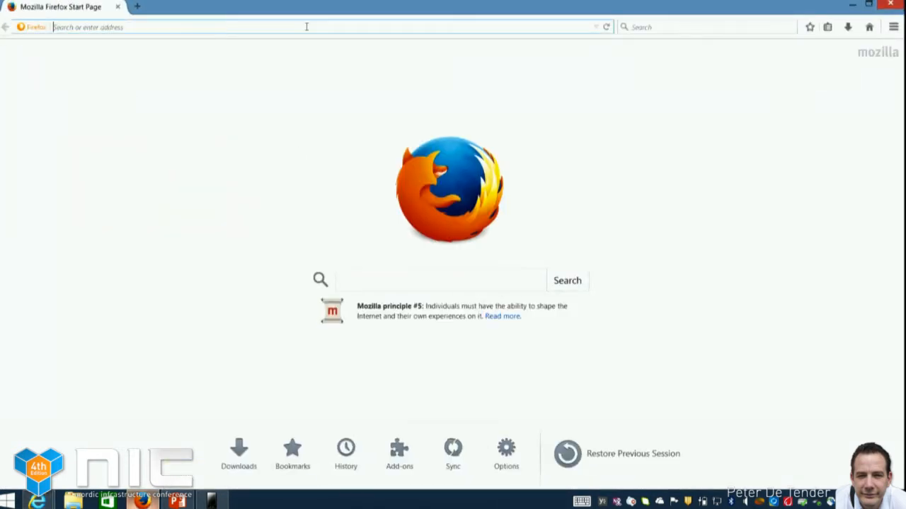
text(portal.)
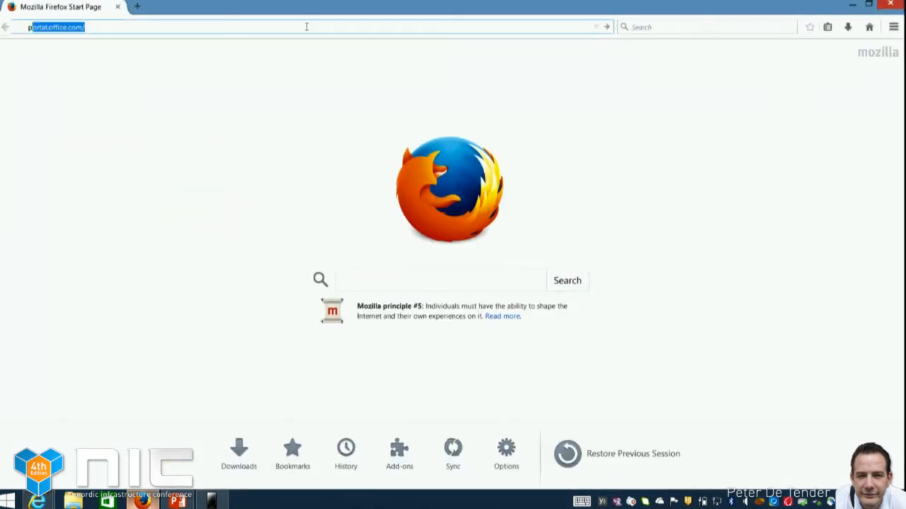
text(azure.com)
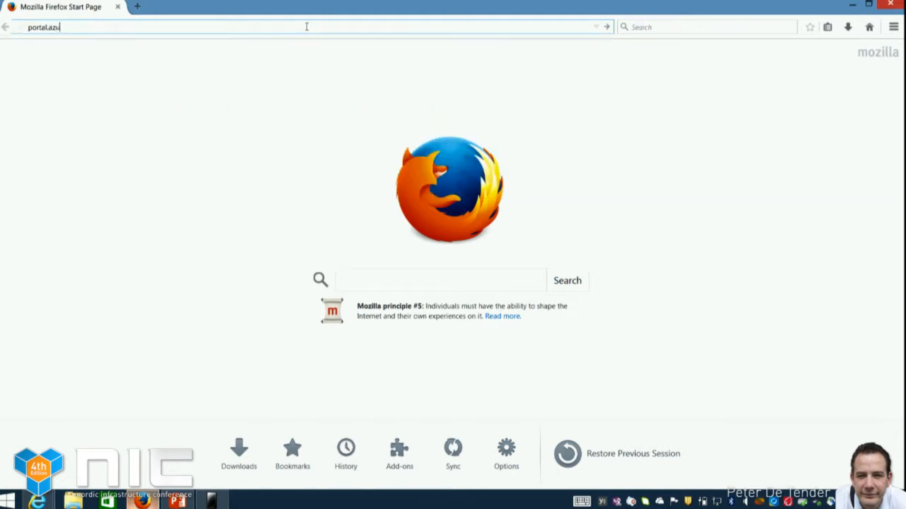
key(Return)
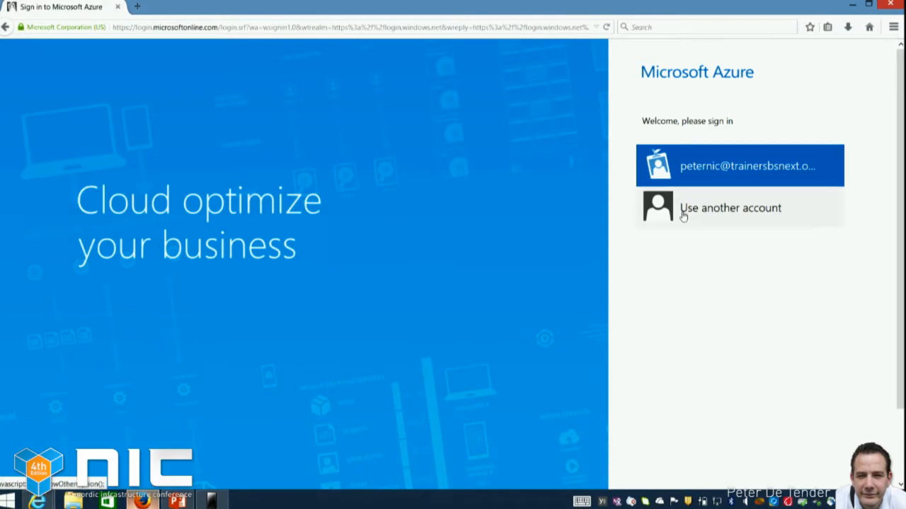
Choose to sign in with another account and submit the administrator's Microsoft account e-mail address
click(682, 212)
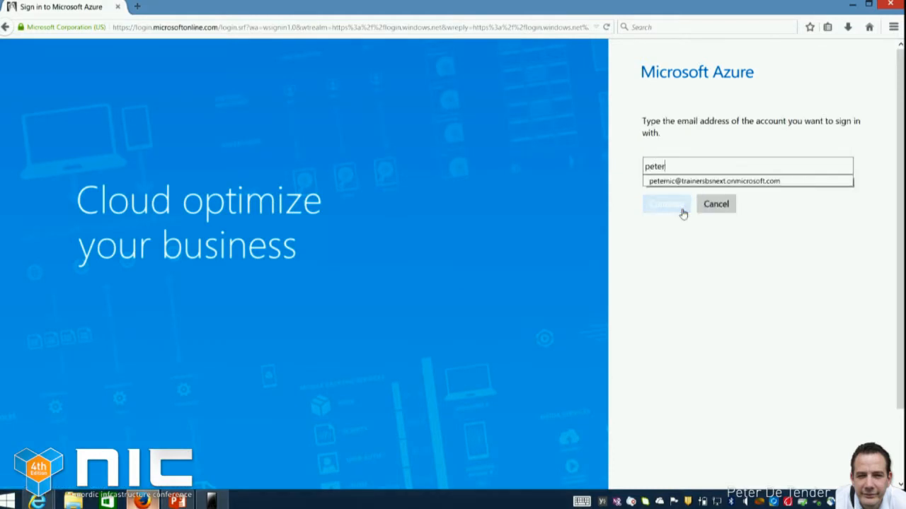
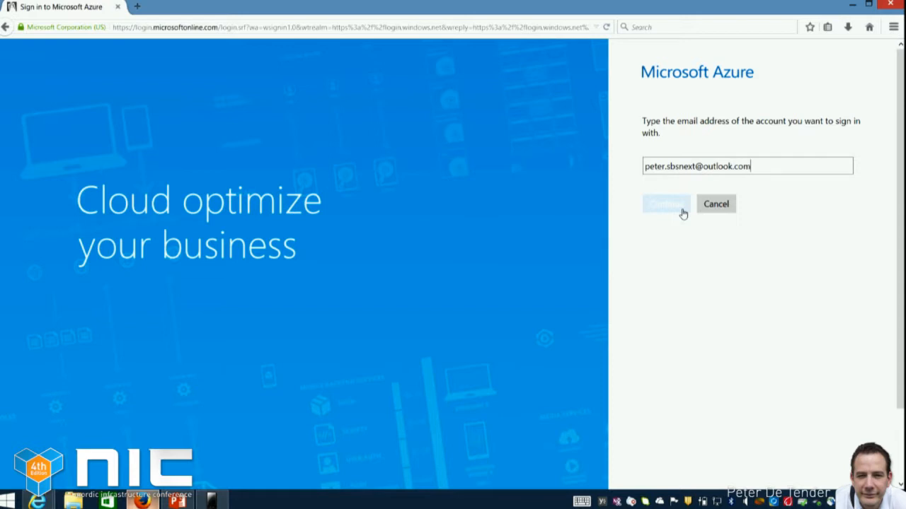
click(683, 212)
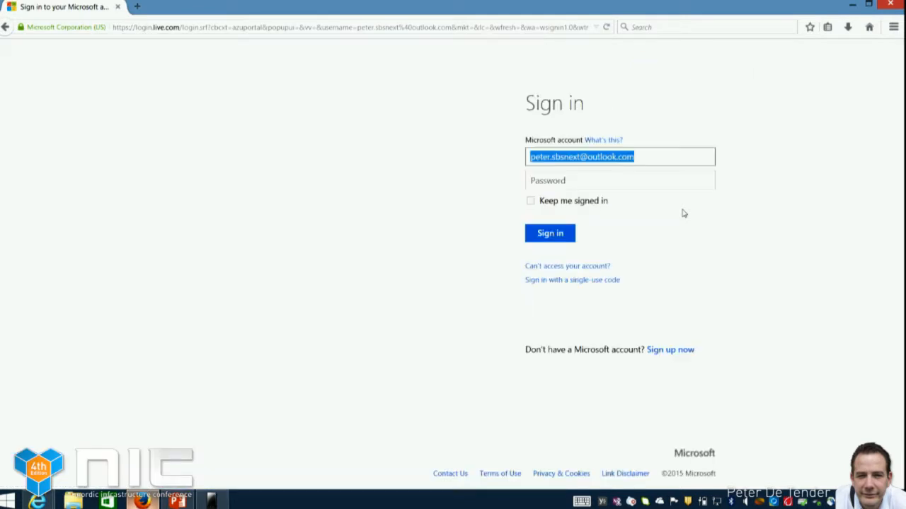
Enter the Microsoft account password and sign in to the Azure preview portal
key(Tab)
text(••••••••••)
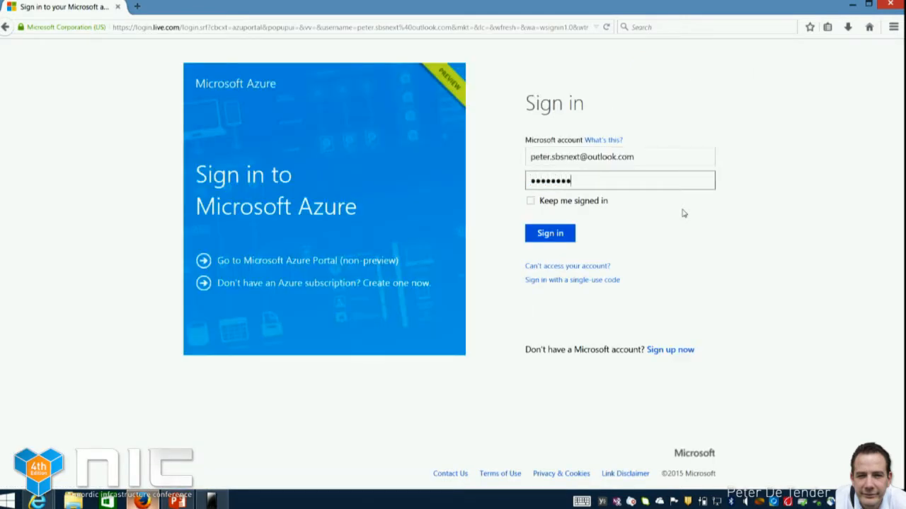
key(Return)
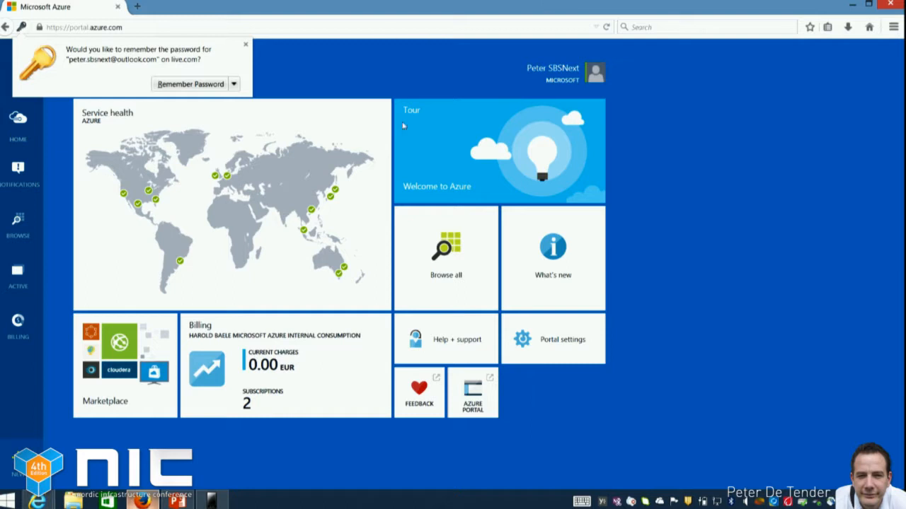
Open the full Azure management portal and display the applications of the ACOD-CGSP directory in Active Directory
click(488, 403)
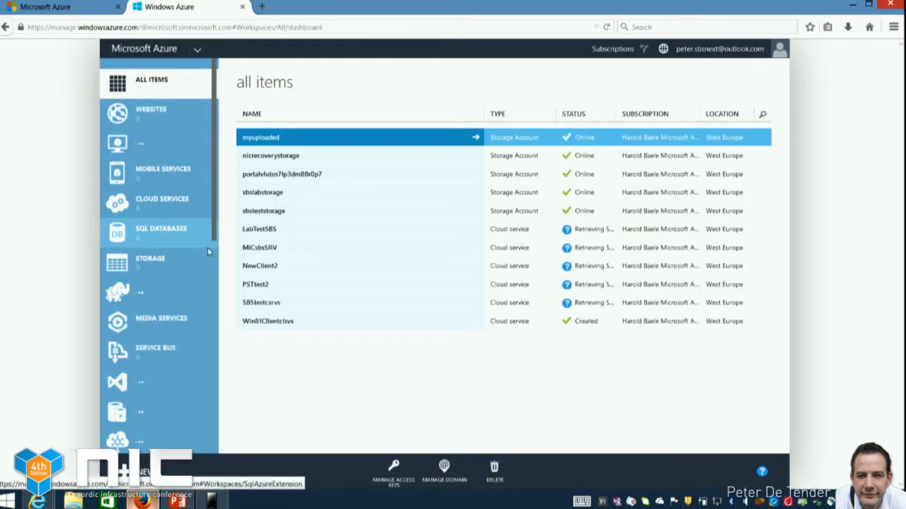
scroll(177, 285, down, 1)
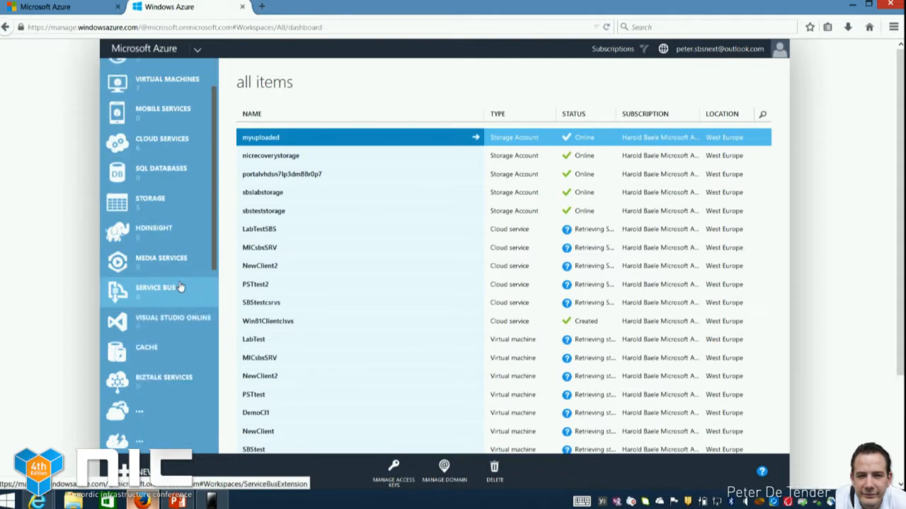
scroll(177, 304, down, 2)
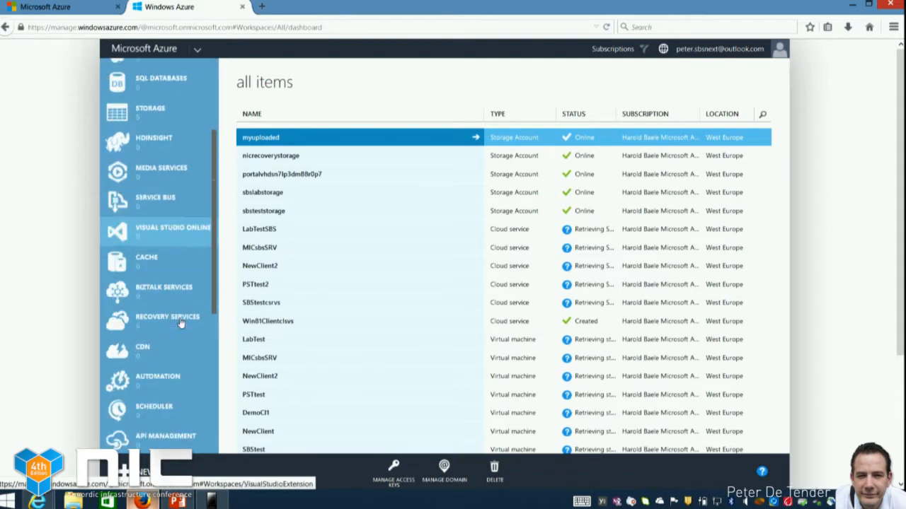
scroll(180, 323, down, 6)
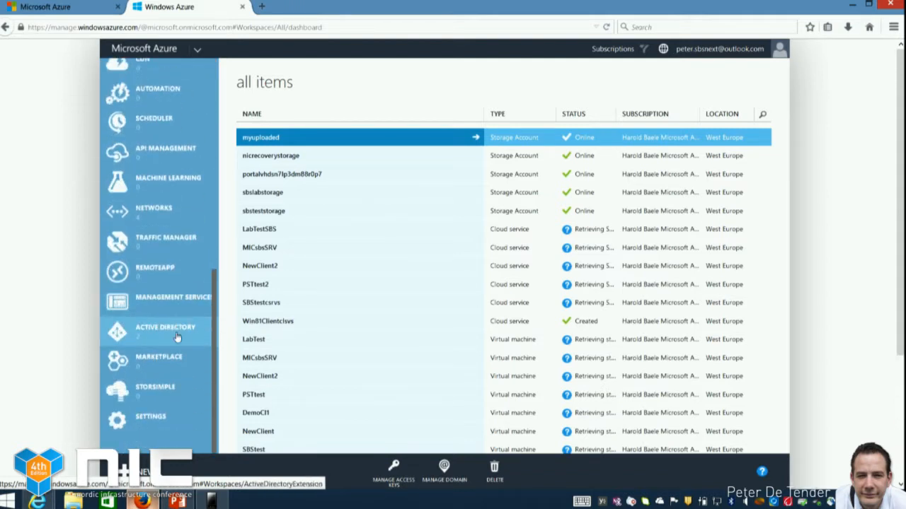
click(174, 333)
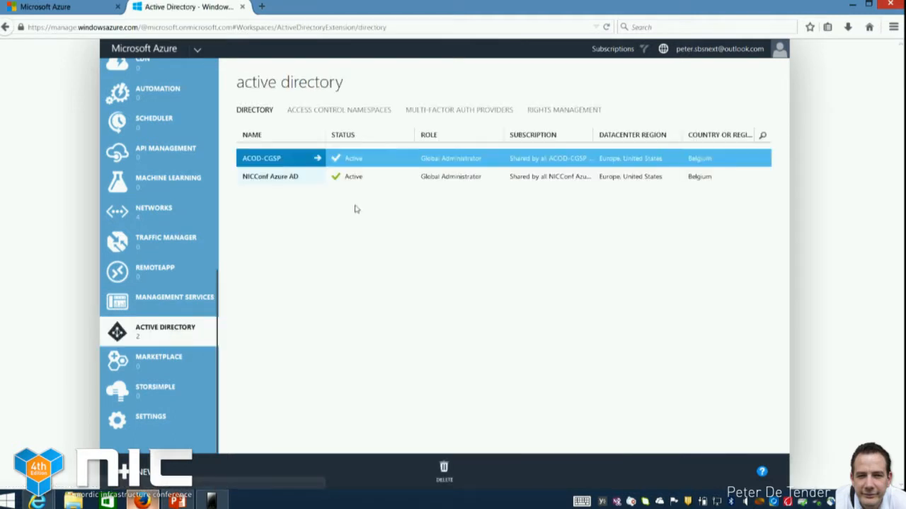
click(289, 157)
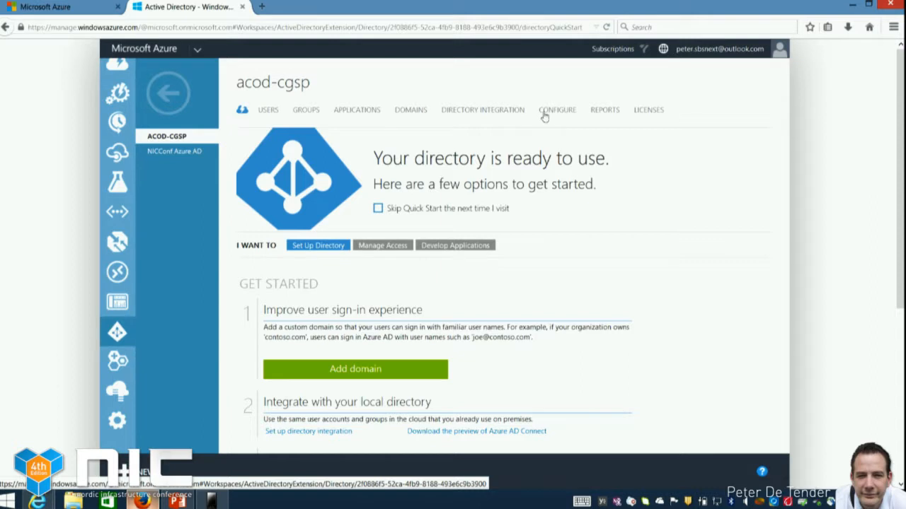
click(378, 116)
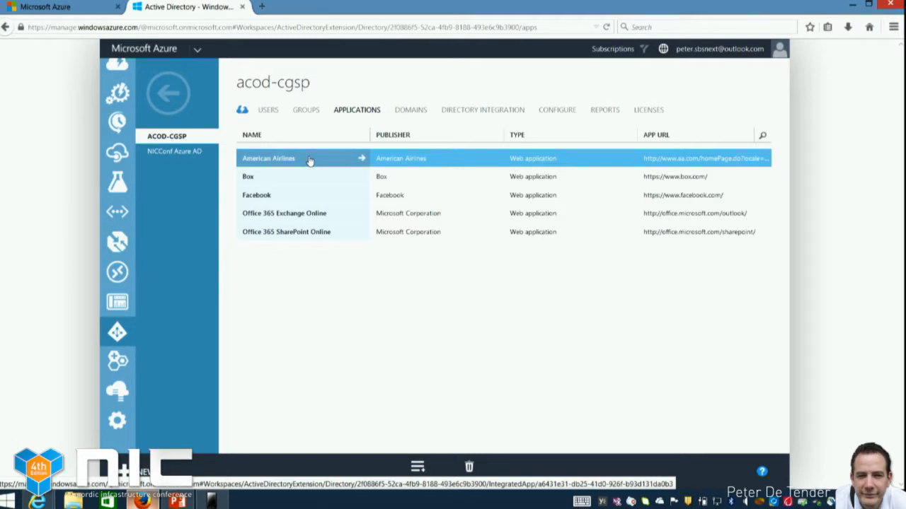
Check which users are assigned to the American Airlines app, and return to the directory's application list
click(310, 161)
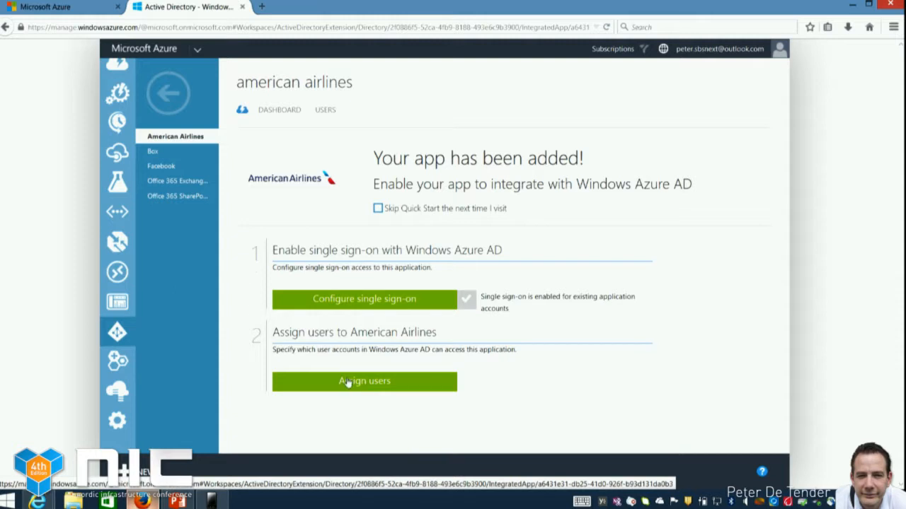
click(355, 382)
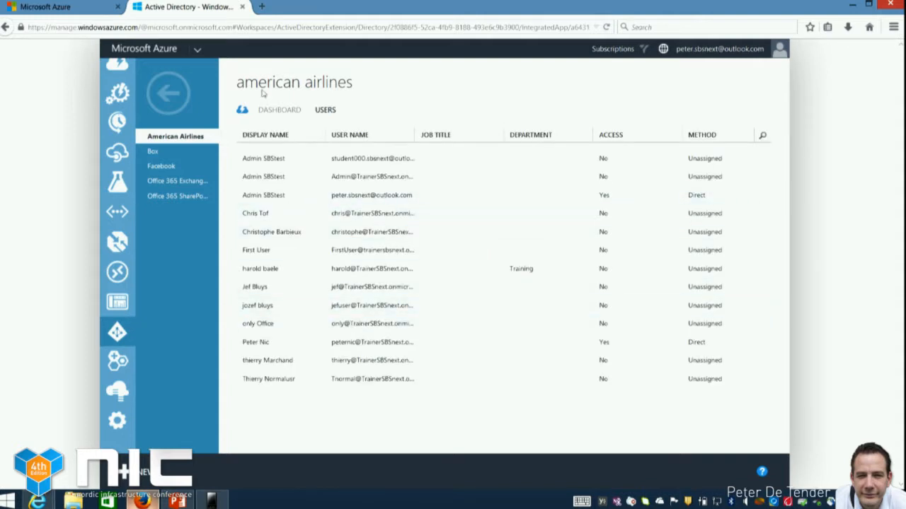
click(171, 95)
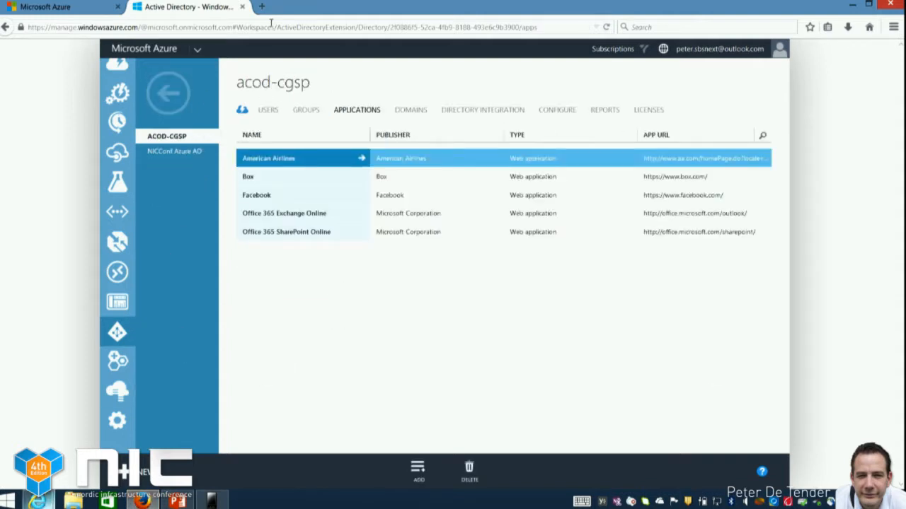
Switch to the access panel in Internet Explorer and launch the American Airlines app, followed by Office 365 Exchange Online
mouse_move(36, 501)
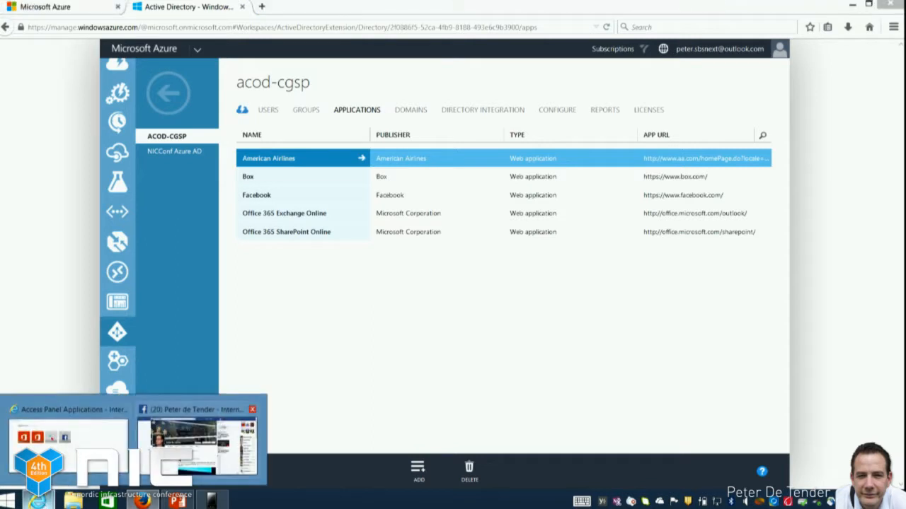
click(68, 440)
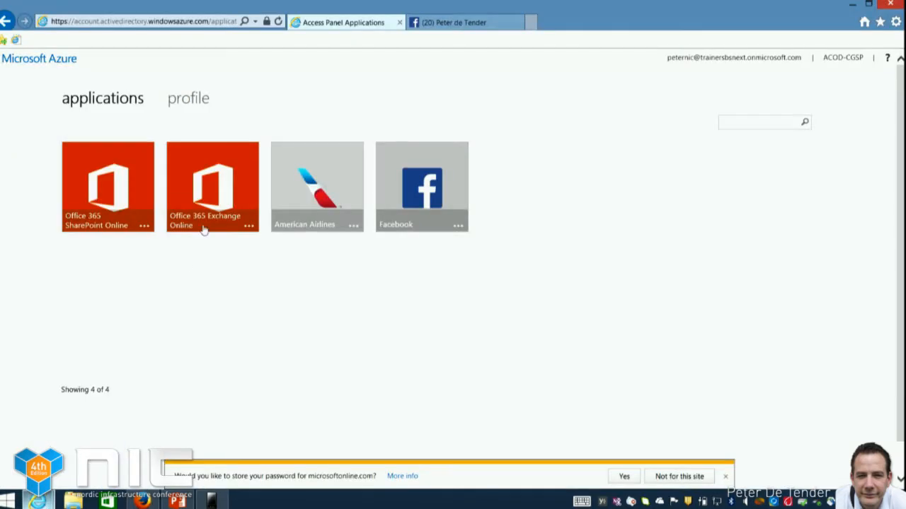
click(315, 188)
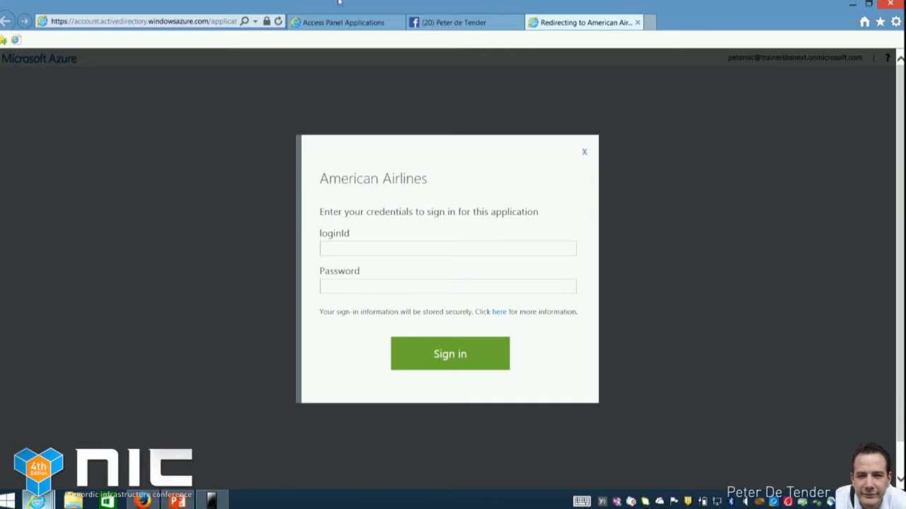
click(348, 23)
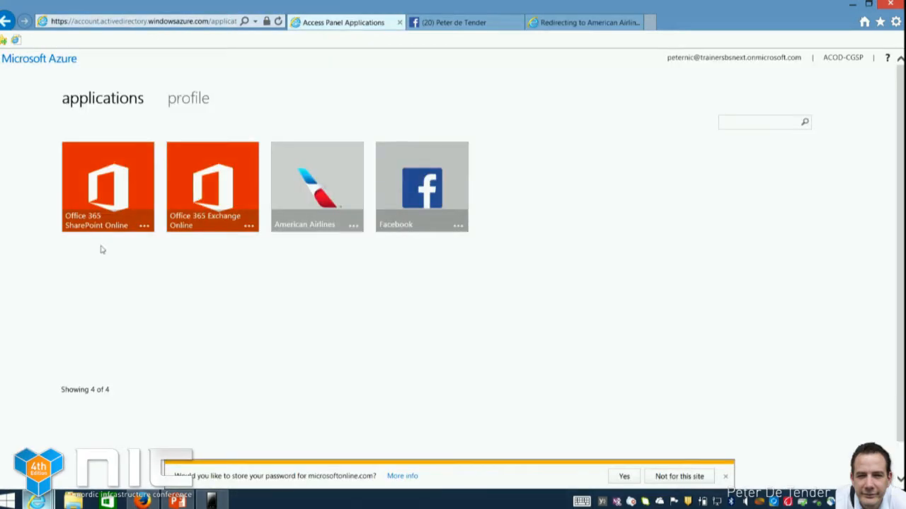
click(200, 204)
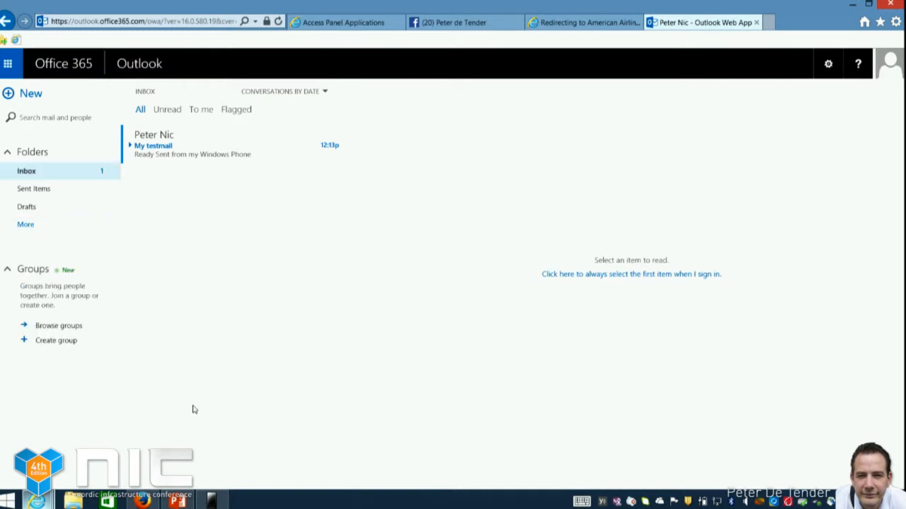
Switch back to Firefox and open the ACOD-CGSP entry under Active Directory's Rights Management
click(145, 502)
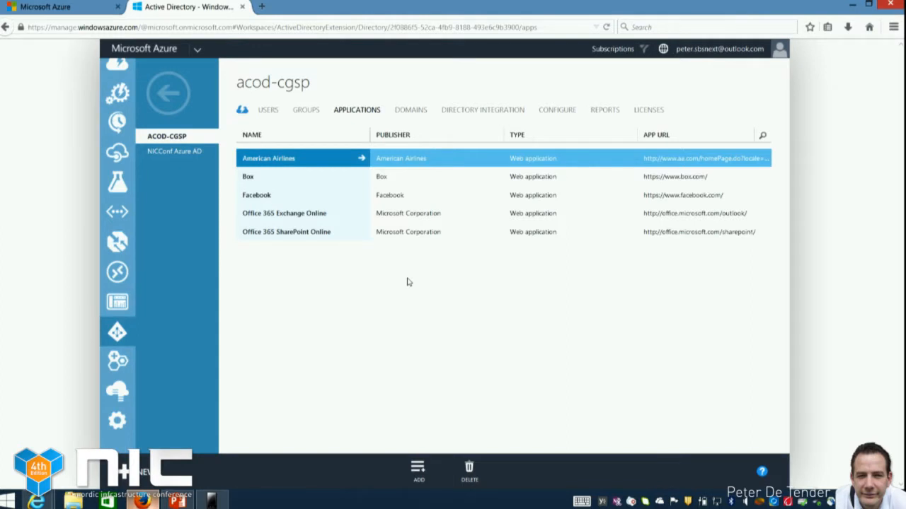
click(172, 100)
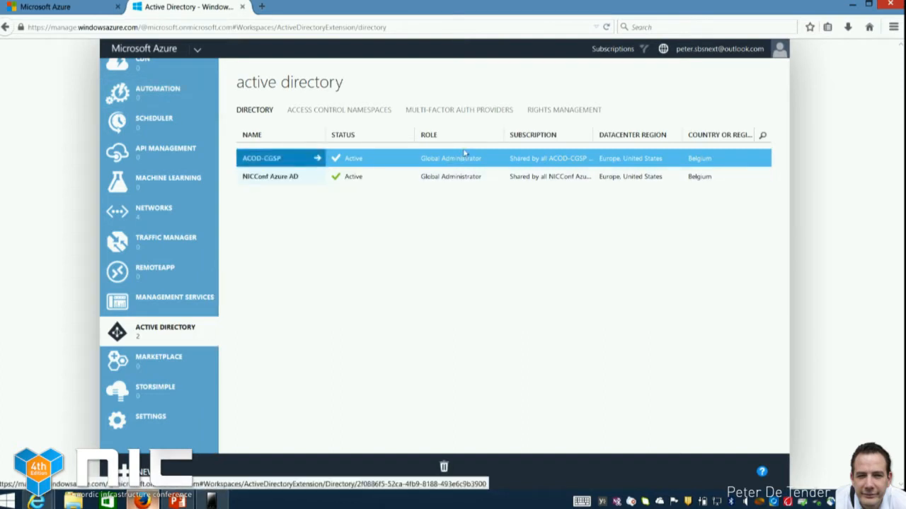
click(558, 112)
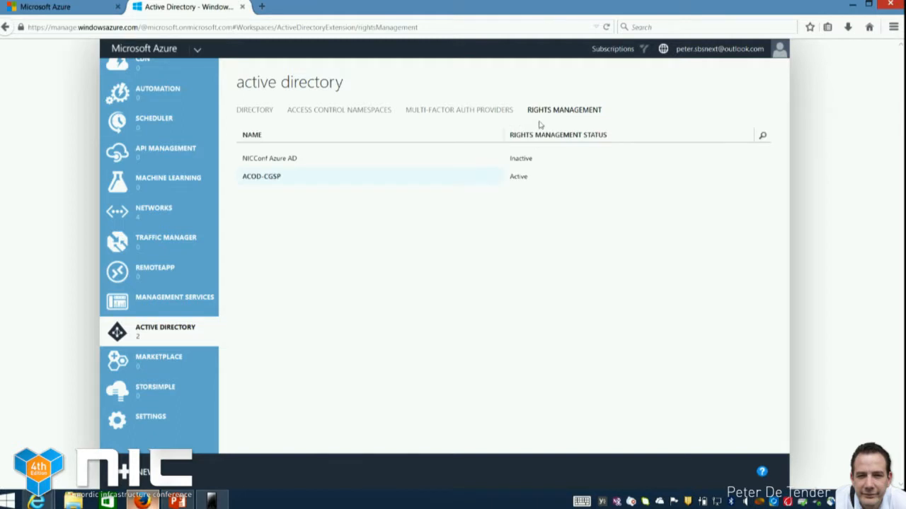
click(327, 179)
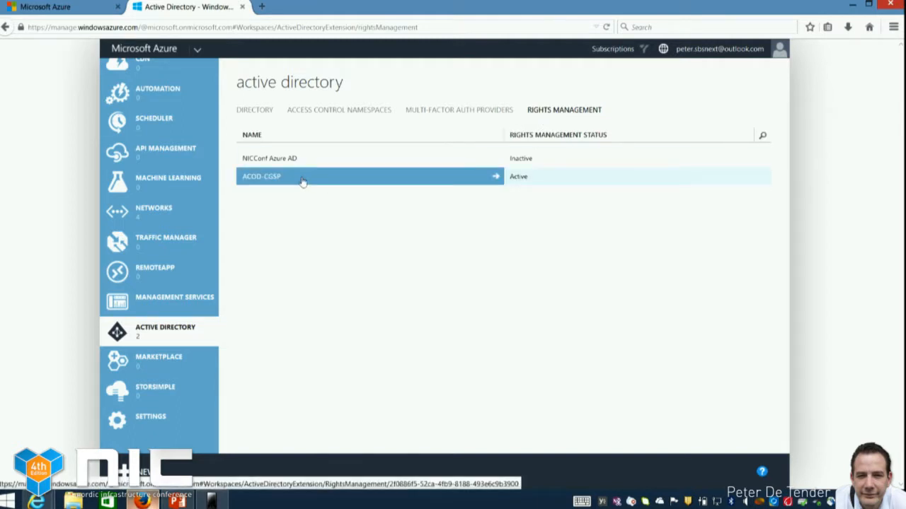
Open the ACOD-CGSP directory's rights management and display its rights policy templates
click(302, 182)
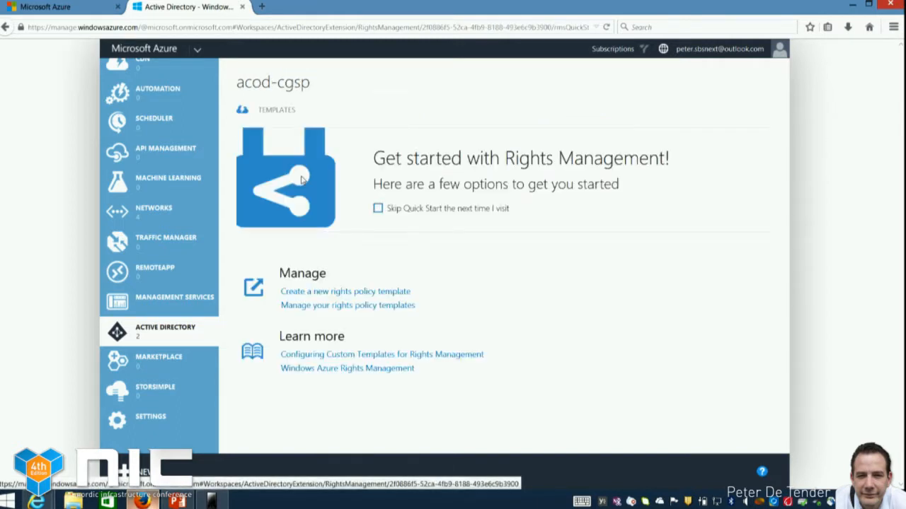
click(335, 306)
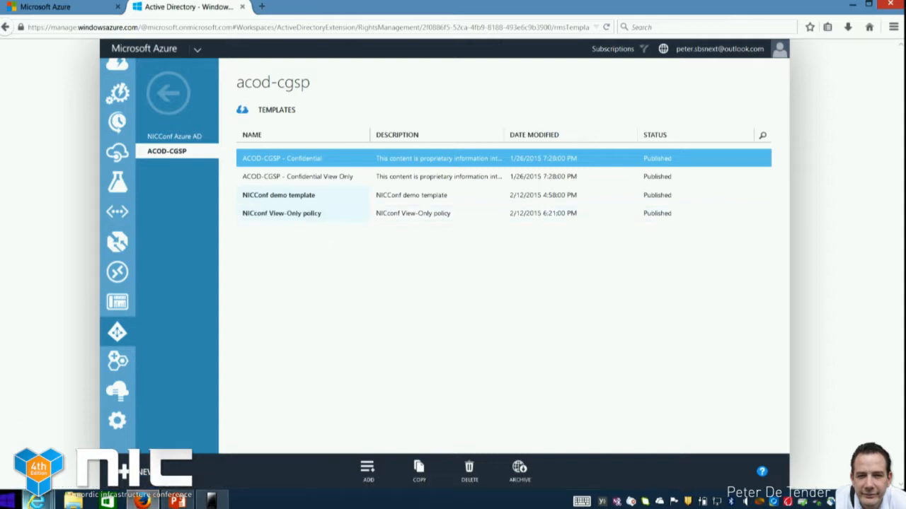
mouse_move(36, 501)
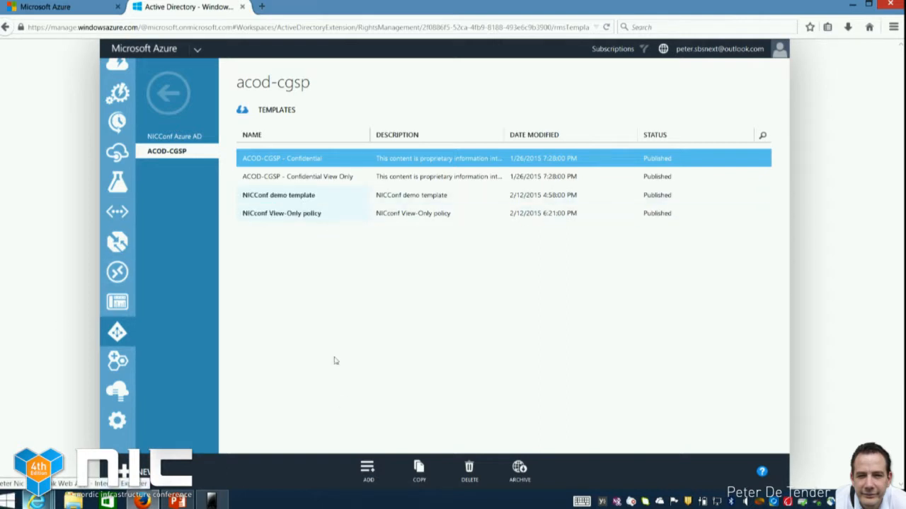
Add a rights policy template in English - United States named "NICConf Demo 3 policy" with the description "nicc"
click(369, 475)
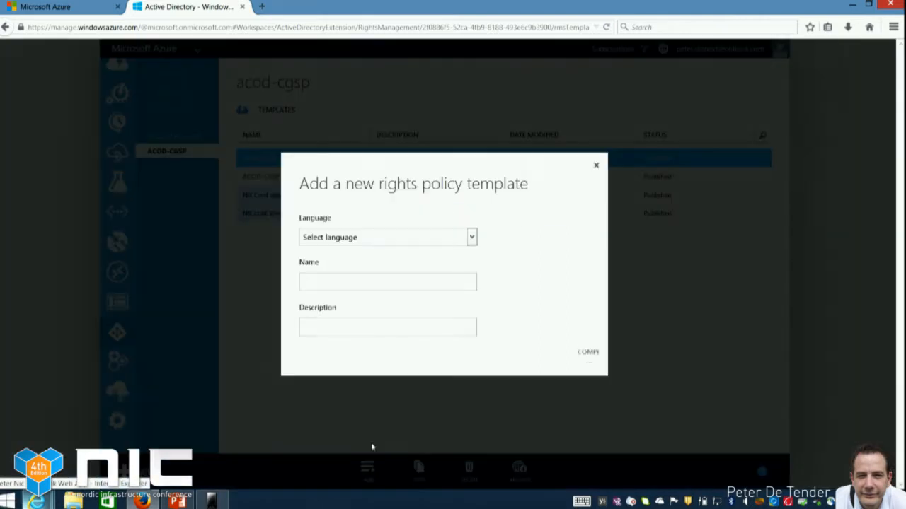
click(398, 244)
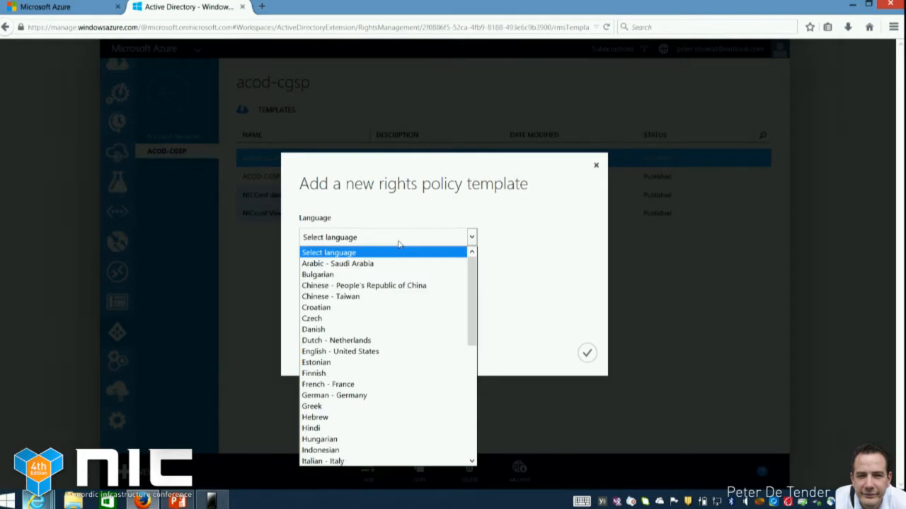
click(351, 351)
click(385, 283)
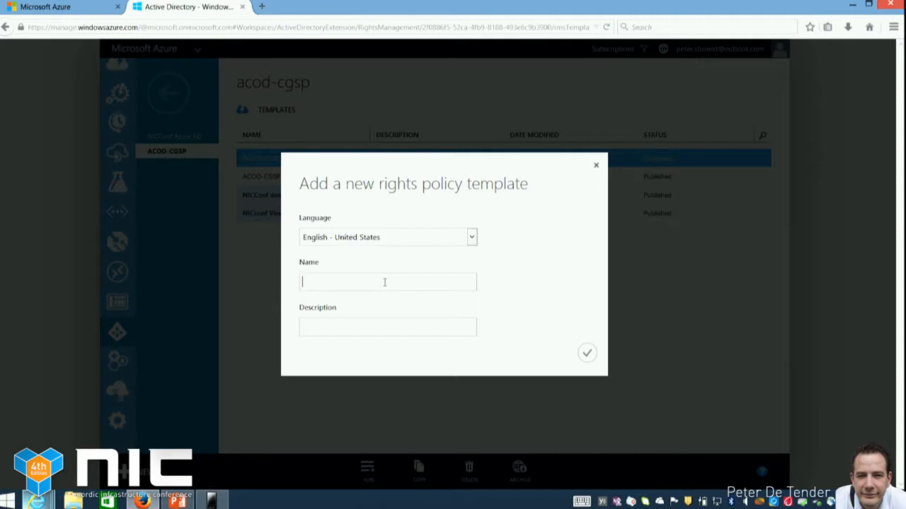
text(NICConf Demo 3 policy)
key(Tab)
text(nicc)
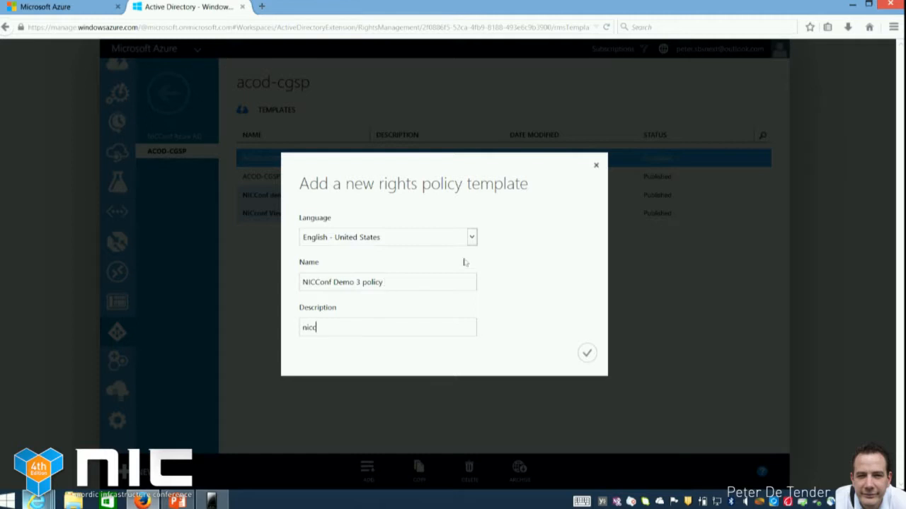
click(586, 353)
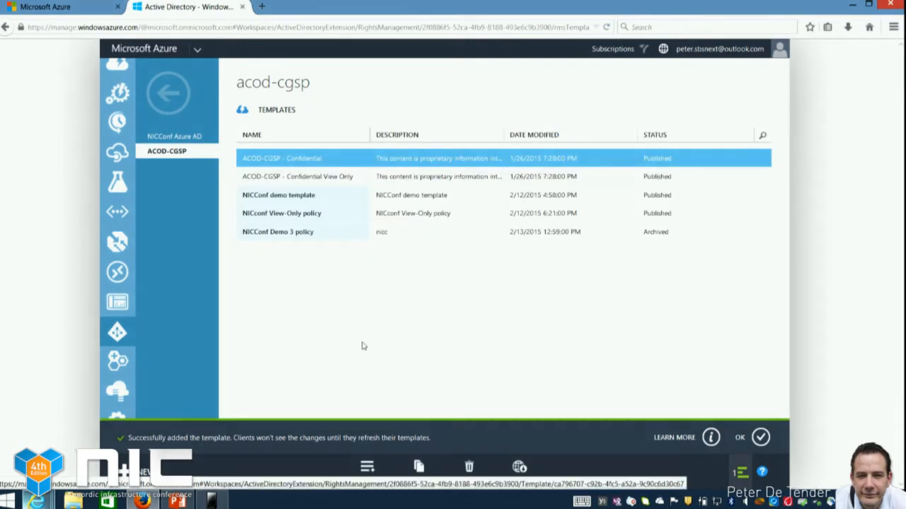
Start configuring rights for the NICConf Demo 3 policy template and list the directory's users instead of groups
click(326, 238)
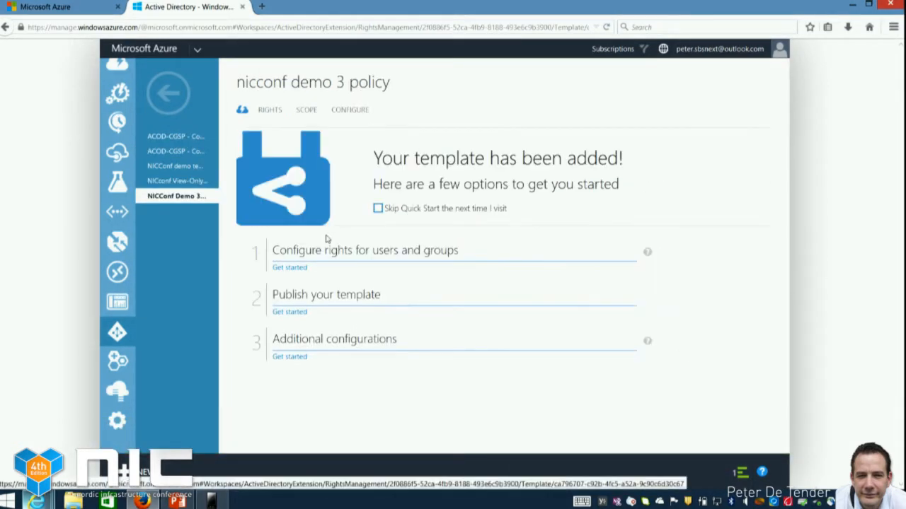
click(291, 268)
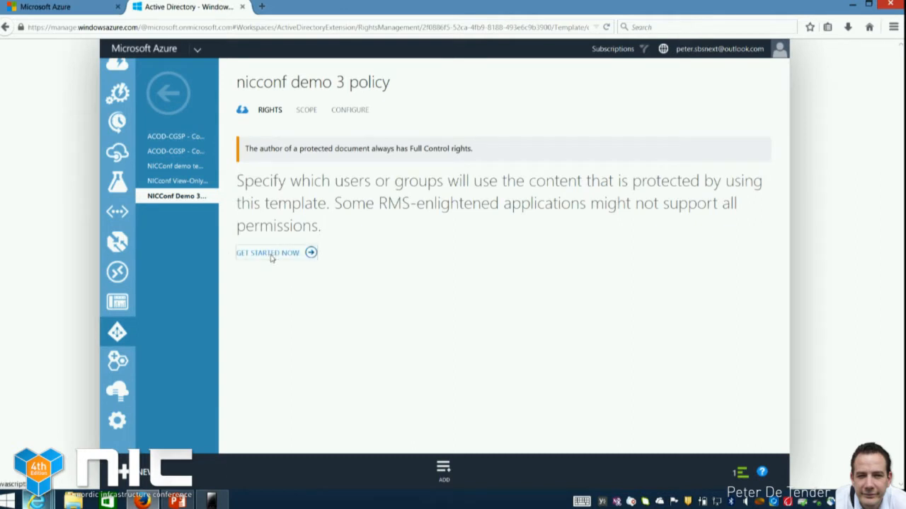
click(271, 256)
click(328, 175)
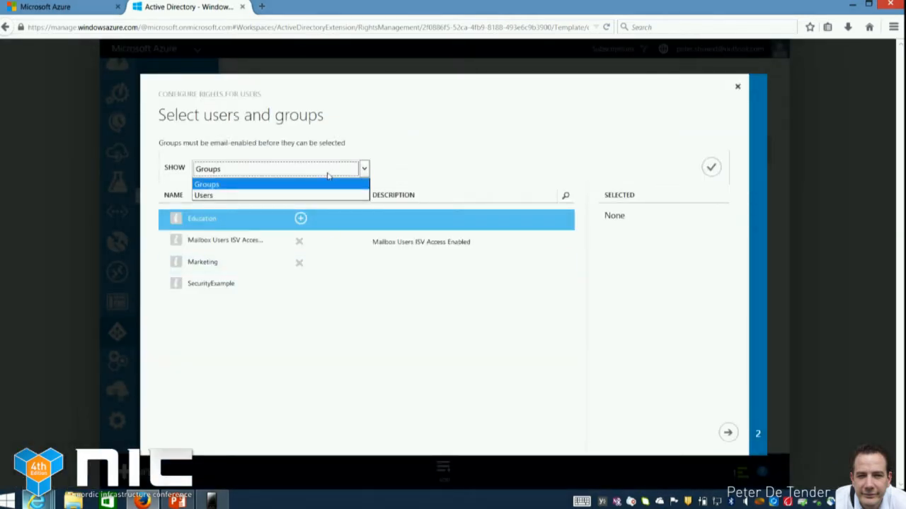
click(253, 196)
click(709, 167)
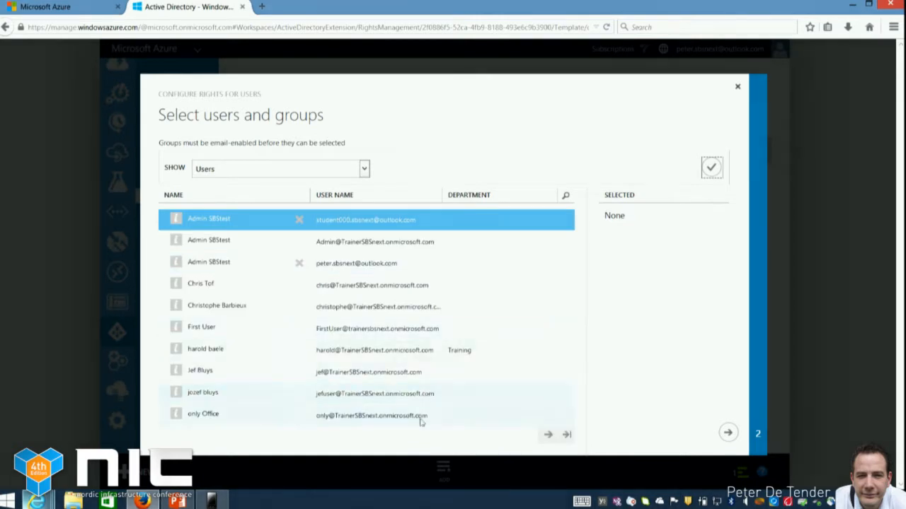
Select the first user on the second page of the user list and assign the Viewer right
click(547, 437)
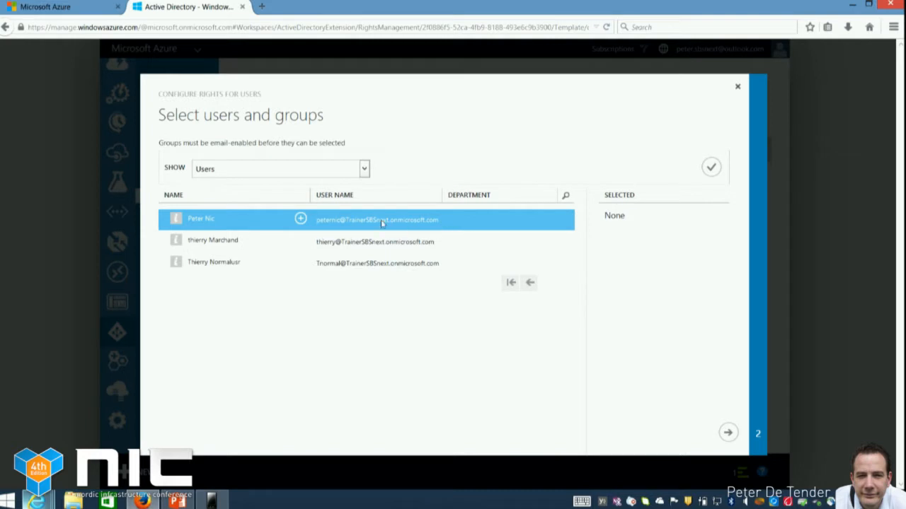
click(300, 219)
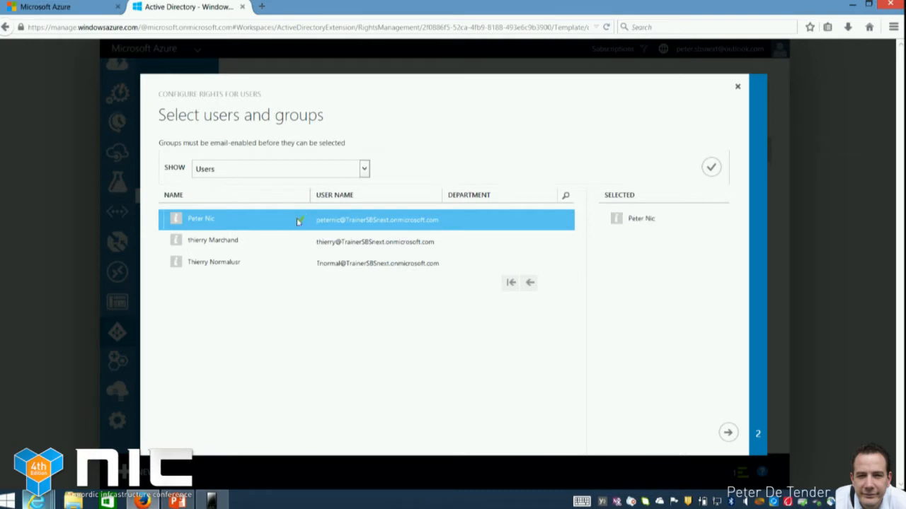
click(726, 435)
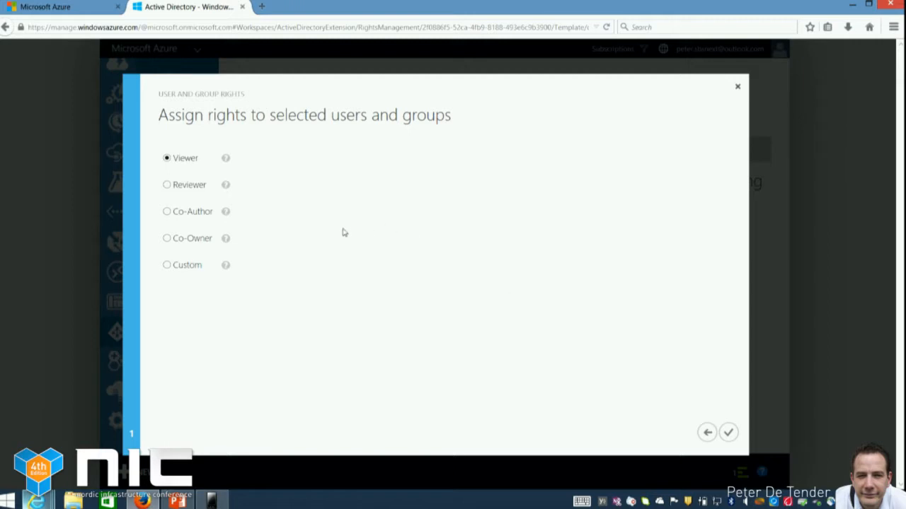
mouse_move(163, 180)
click(727, 433)
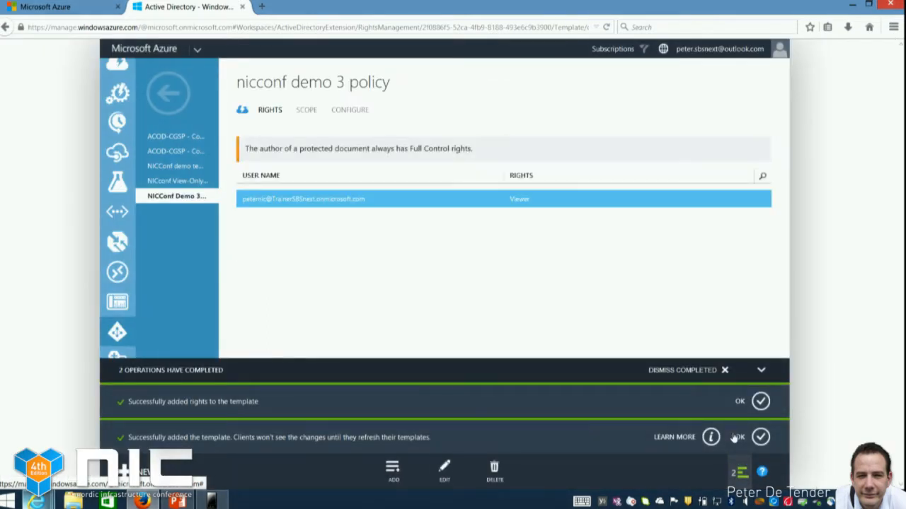
click(735, 438)
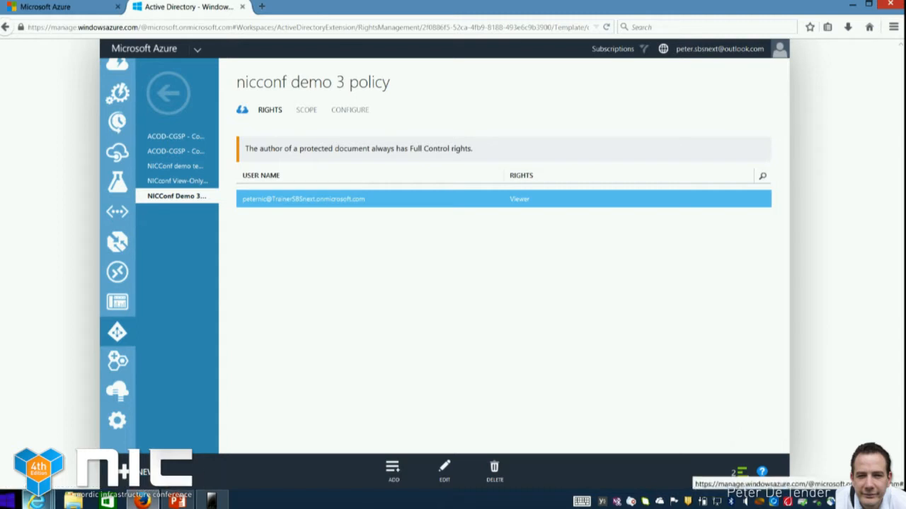
click(6, 501)
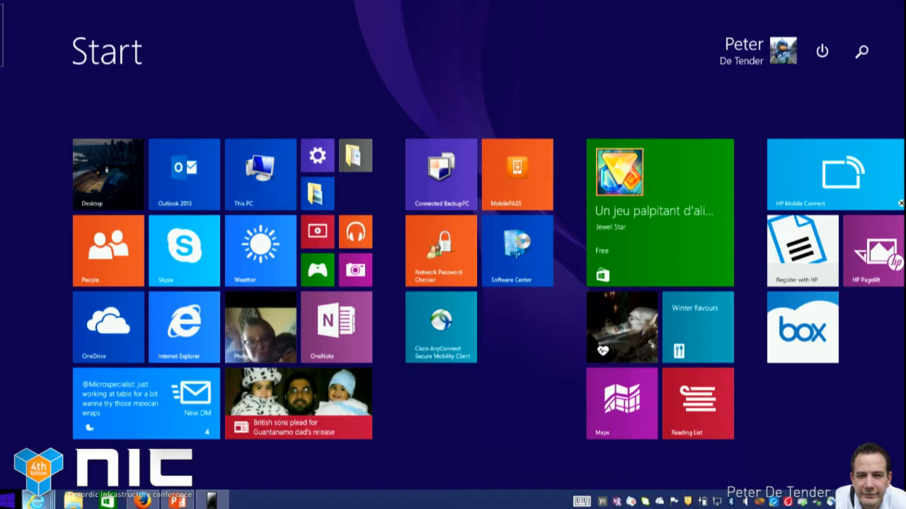
text(rms)
key(BackSpace)
key(BackSpace)
key(BackSpace)
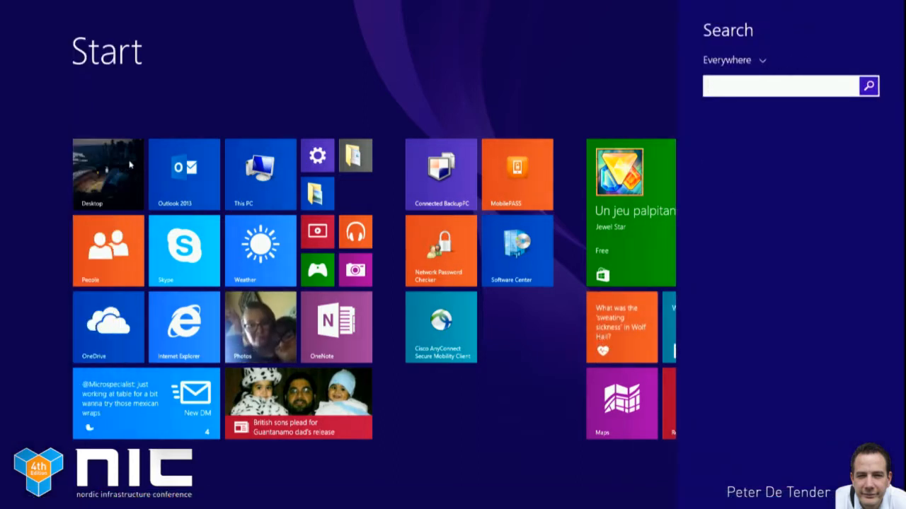
click(123, 178)
Open the RMS Demo Location folder on the Data (D:) drive in File Explorer
key(super+e)
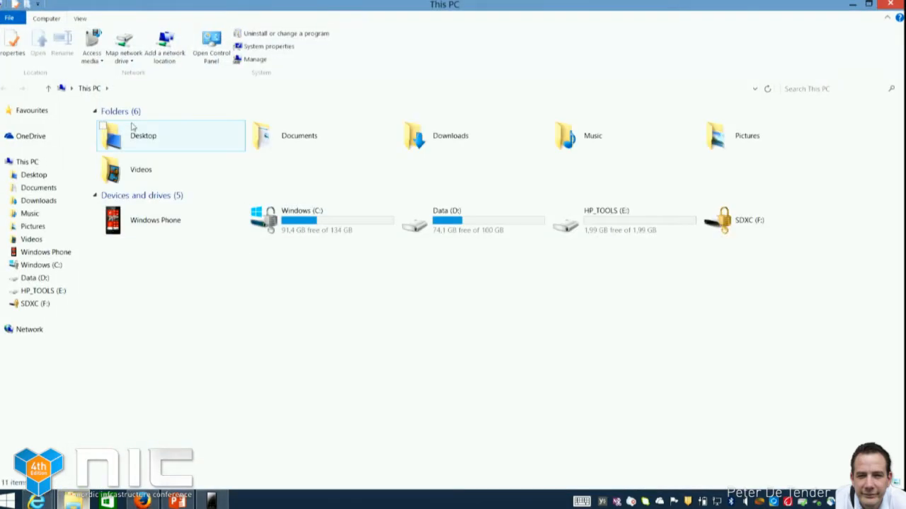
double_click(444, 222)
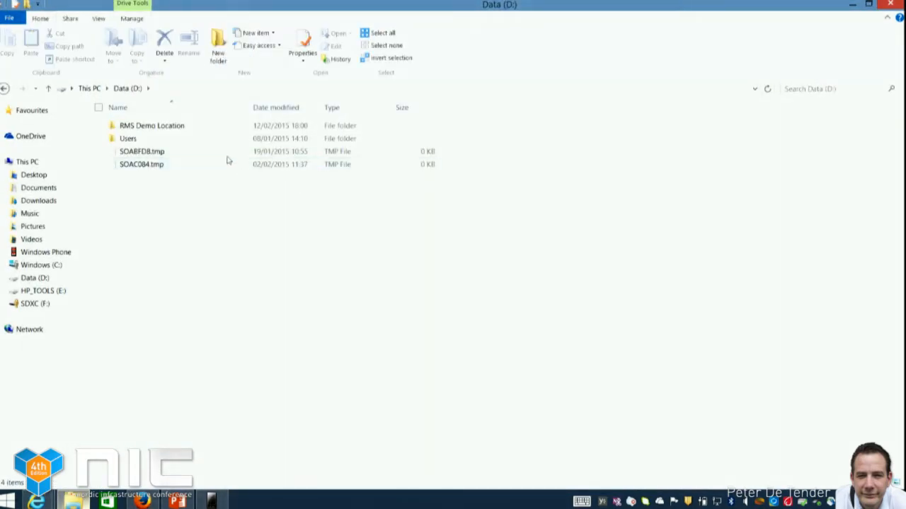
double_click(153, 127)
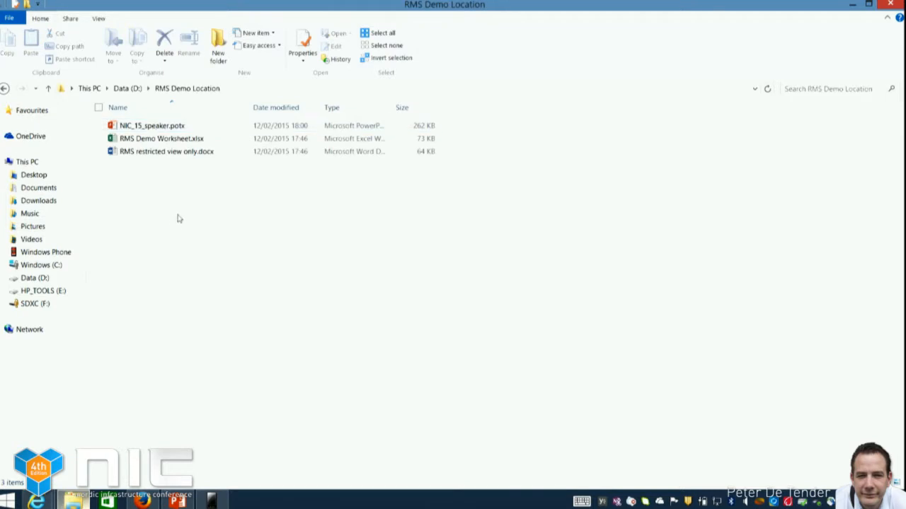
Protect RMS Demo Worksheet.xlsx in place with the NICConf demo template, signing in with the remembered account
right_click(190, 139)
mouse_move(153, 181)
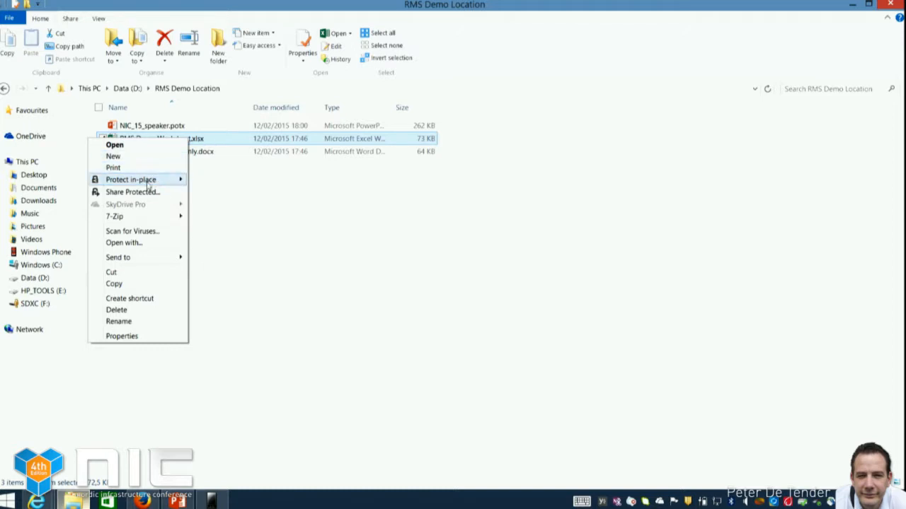
mouse_move(148, 184)
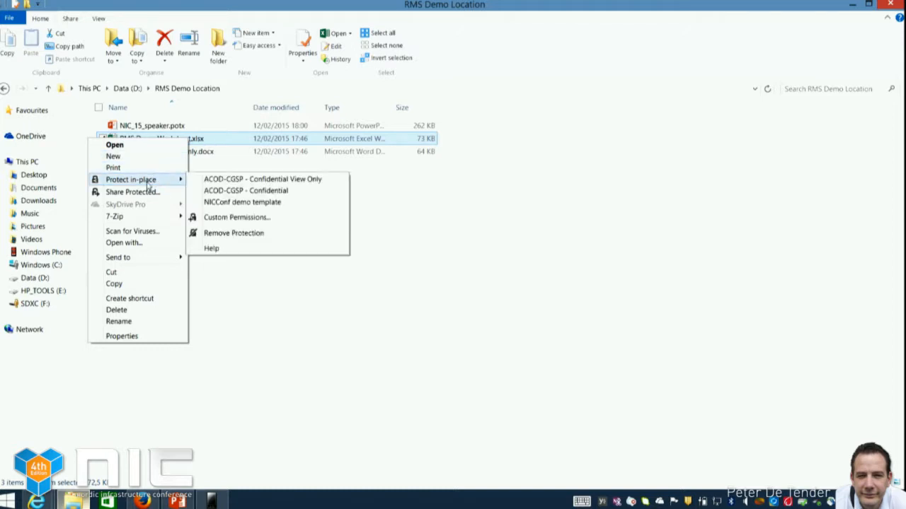
click(256, 204)
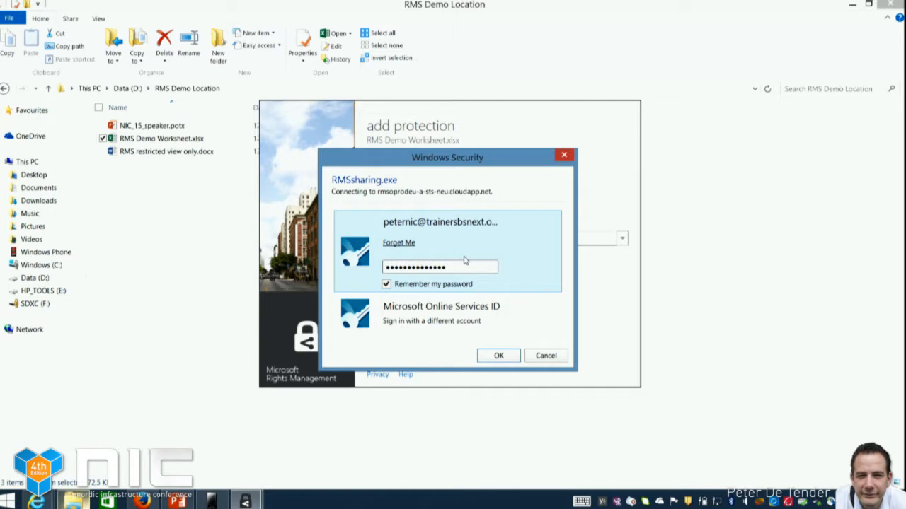
click(498, 356)
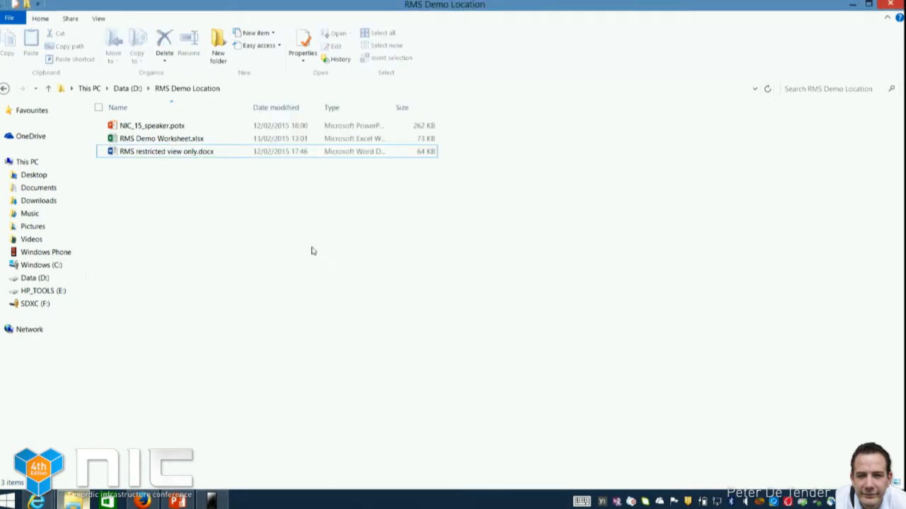
Open RMS Demo Worksheet.xlsx in Excel and review the account's permissions on the protected workbook
click(190, 139)
double_click(189, 140)
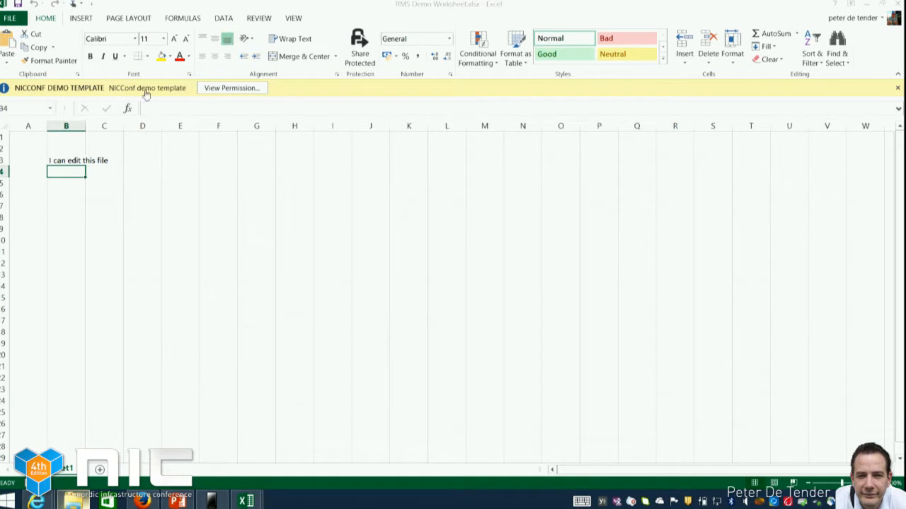
click(248, 89)
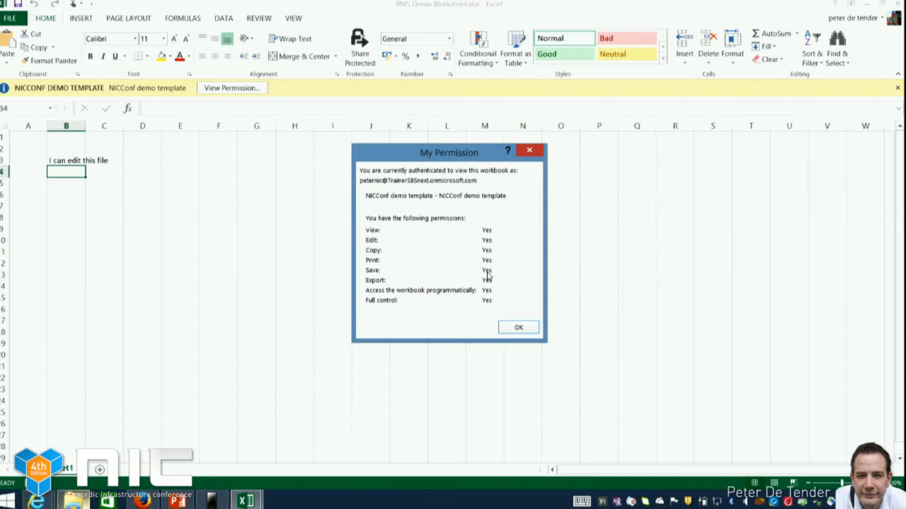
click(522, 328)
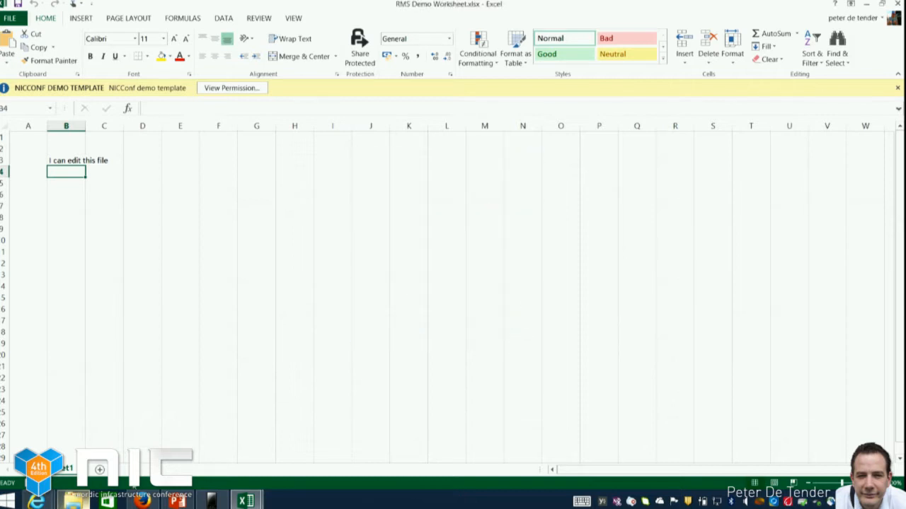
Switch to the EMS presentation in PowerPoint
click(178, 501)
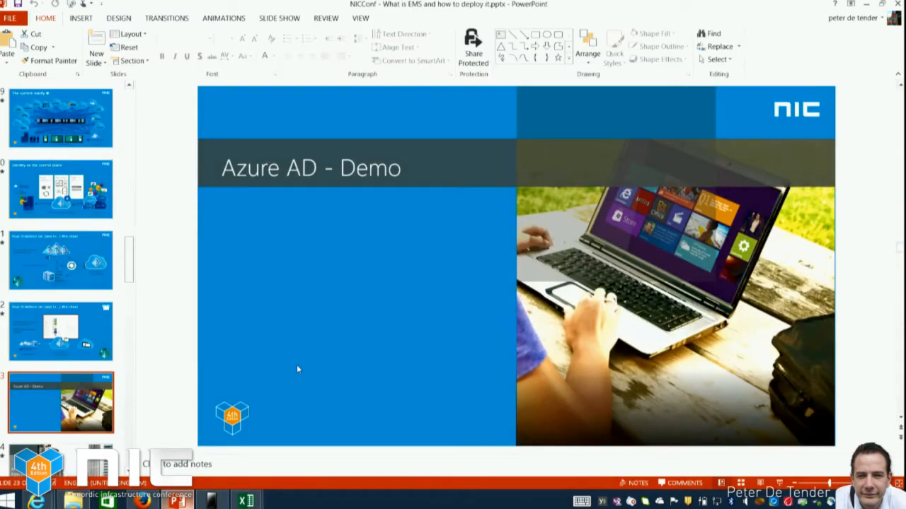
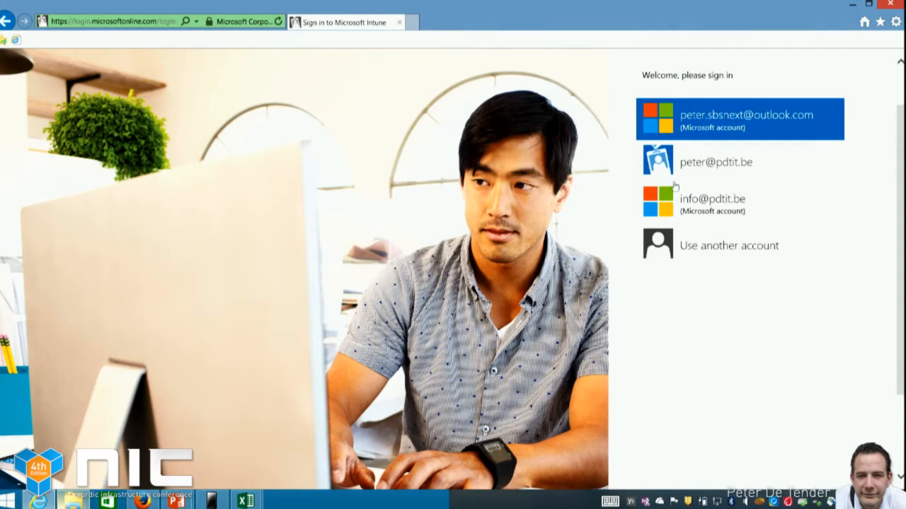
Sign in to the Microsoft Intune admin console with the remembered work account and its password
click(760, 166)
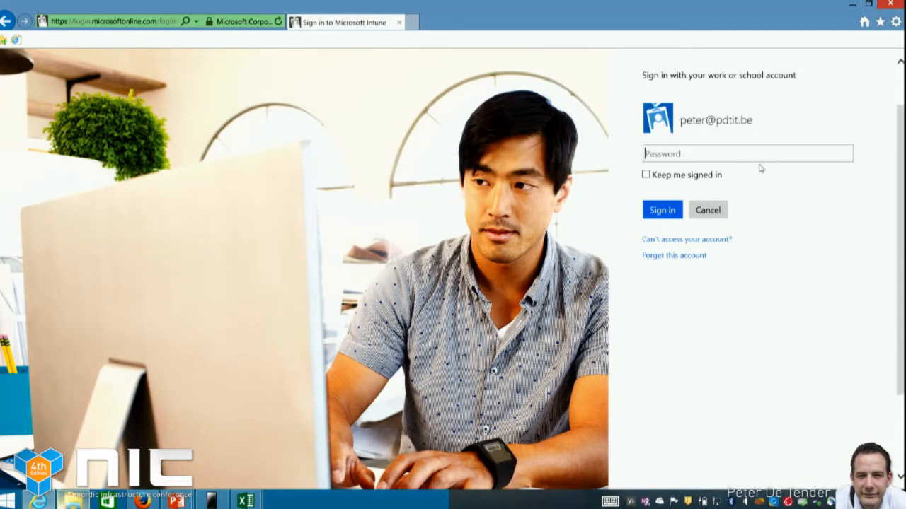
text(•••••••••)
key(Return)
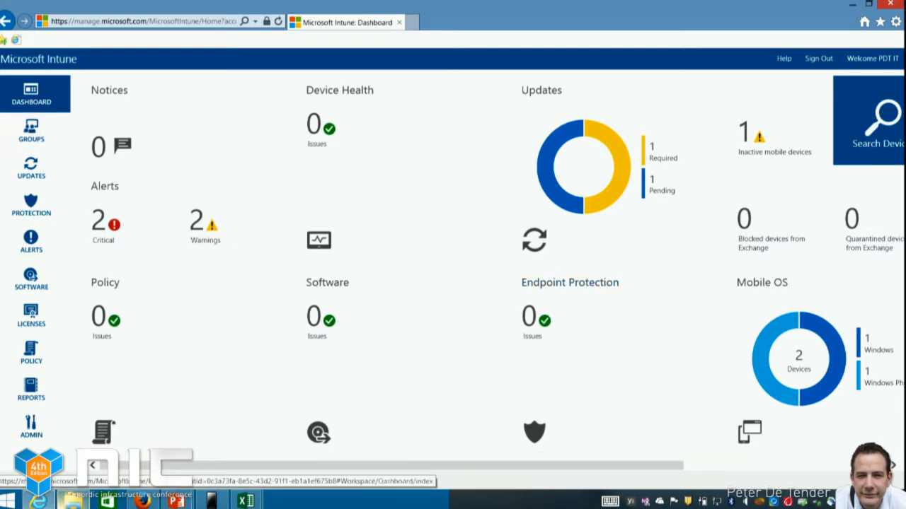
Open the Mobile Device Security Policy from the configuration policies for editing
click(26, 358)
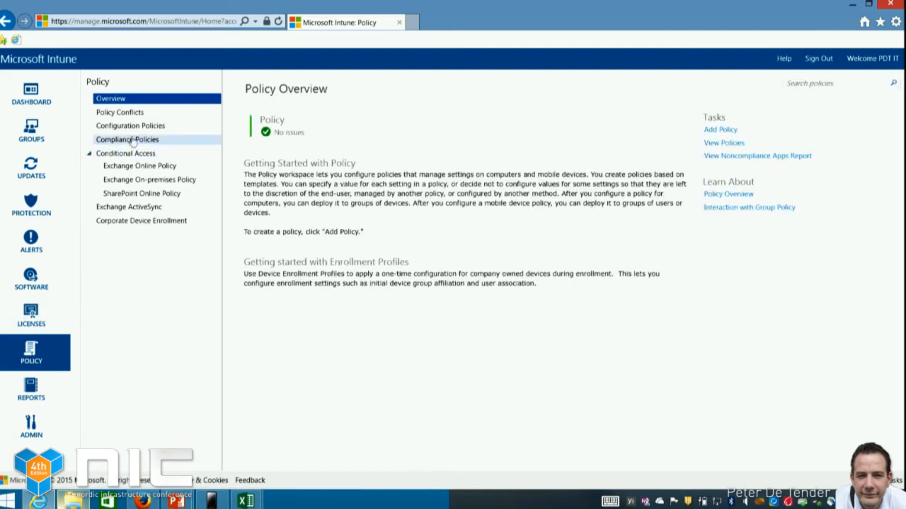
click(136, 126)
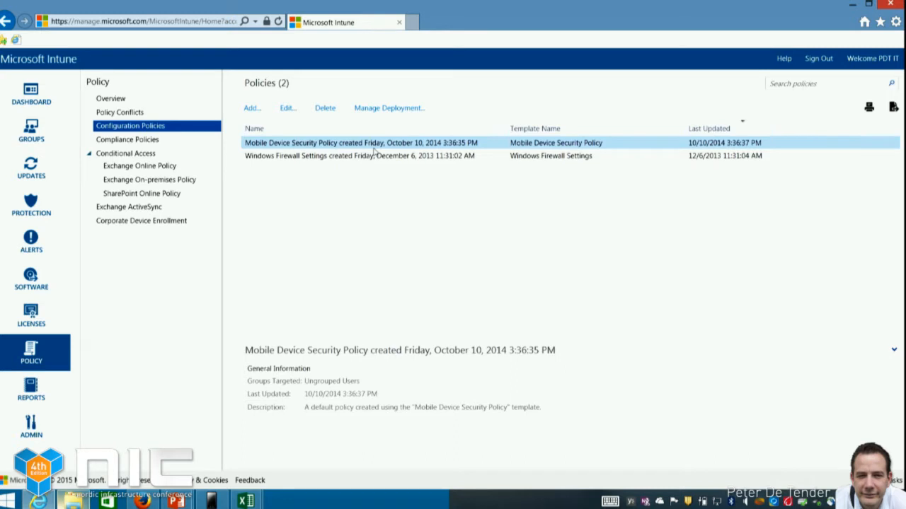
click(288, 109)
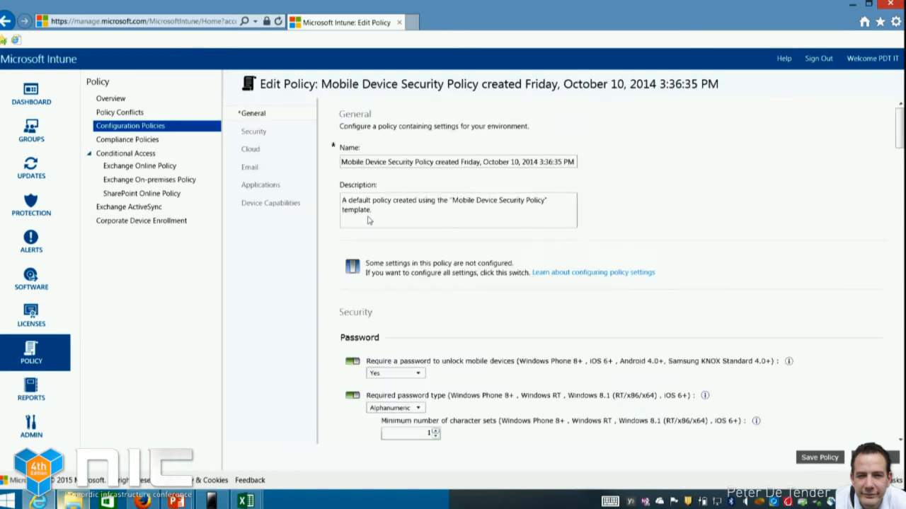
Examine the policy's password settings and its cloud options for documents, data and account synchronization
scroll(595, 322, down, 5)
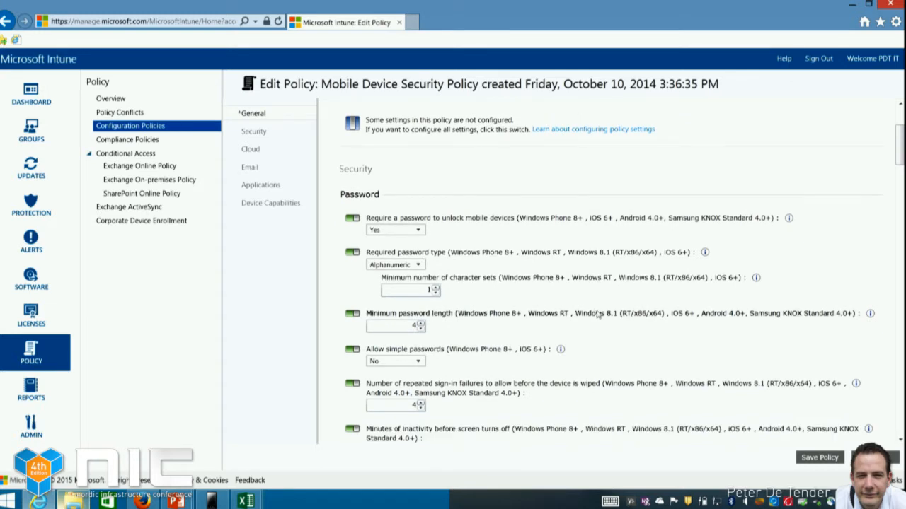
scroll(598, 313, down, 1)
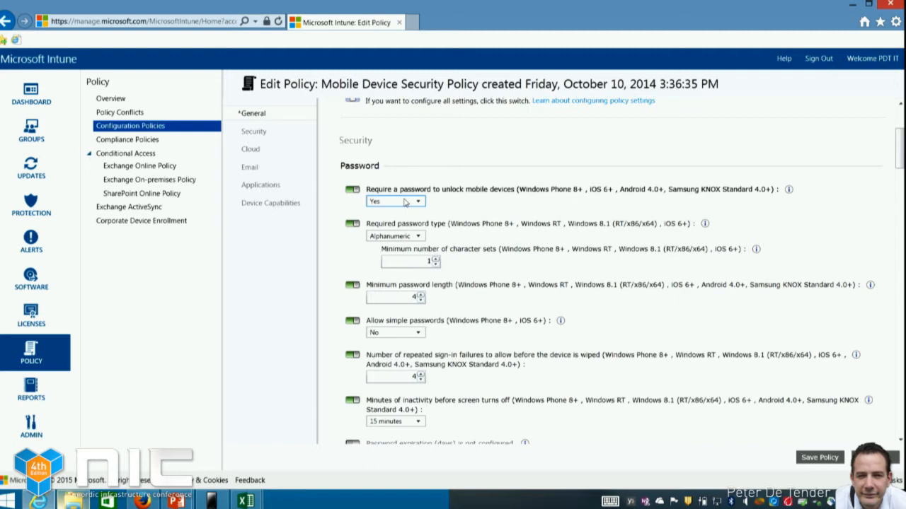
scroll(470, 225, down, 1)
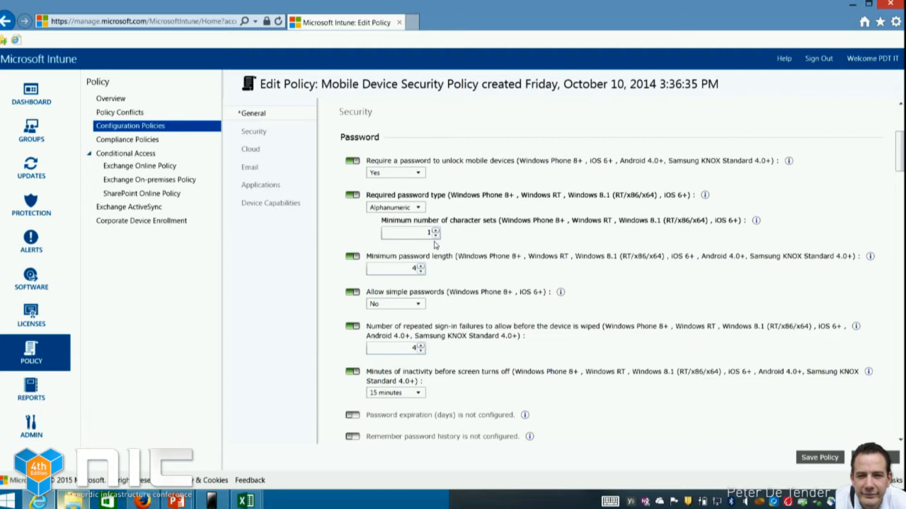
scroll(436, 255, down, 1)
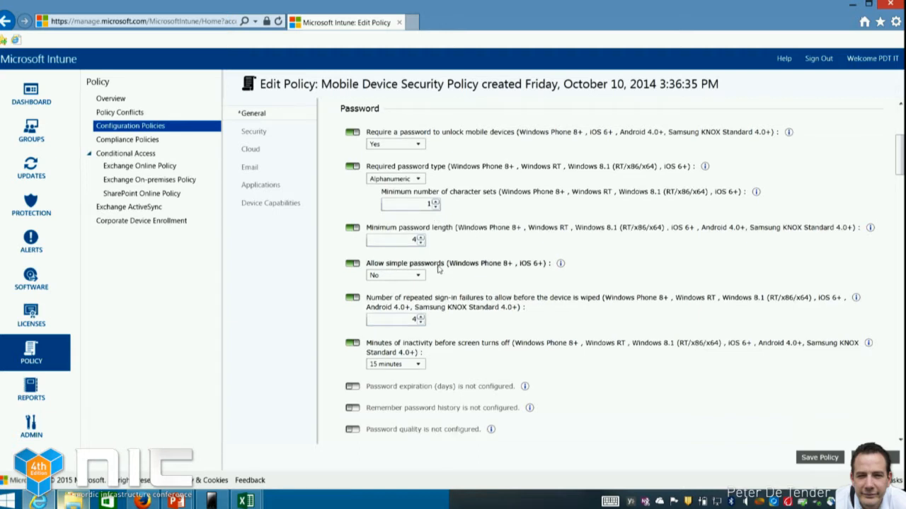
scroll(442, 267, down, 1)
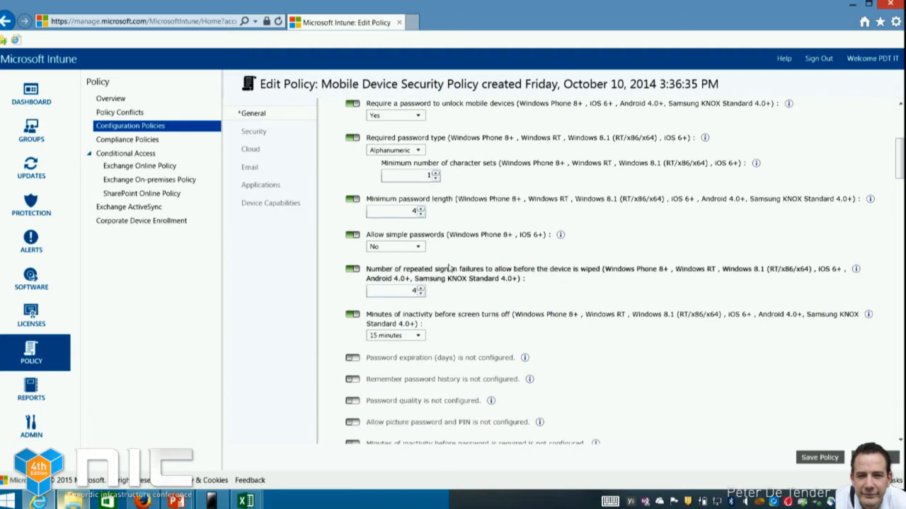
scroll(449, 268, down, 4)
scroll(457, 267, down, 7)
scroll(457, 272, down, 9)
scroll(457, 276, down, 5)
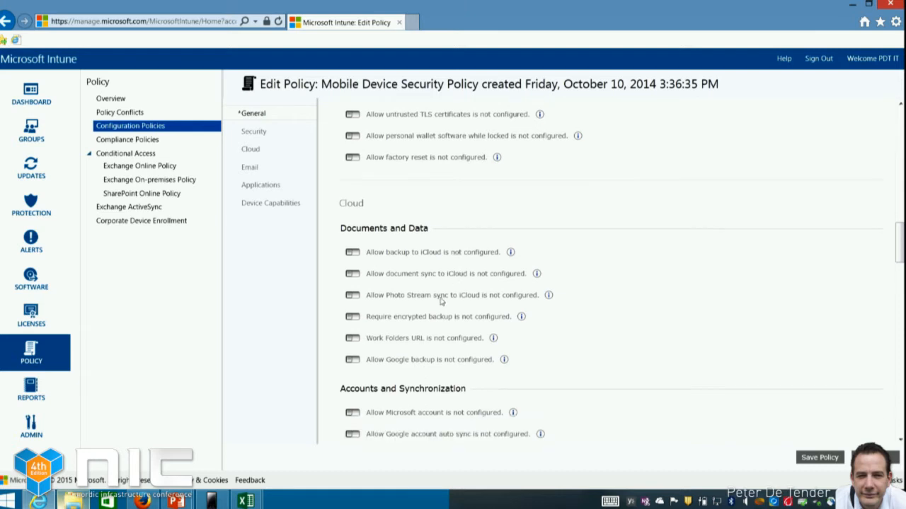
scroll(463, 290, down, 1)
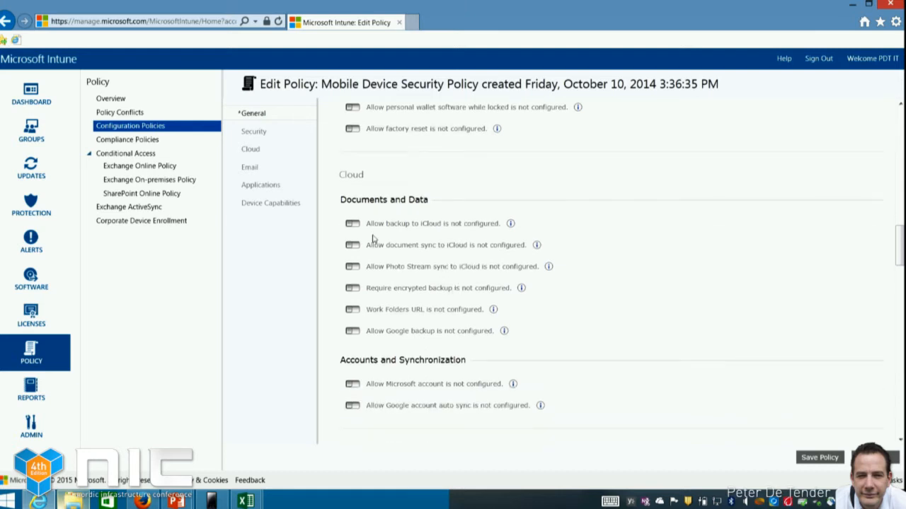
Start a new compliance policy and review its password, encryption, jailbreak and email profile rules
click(150, 141)
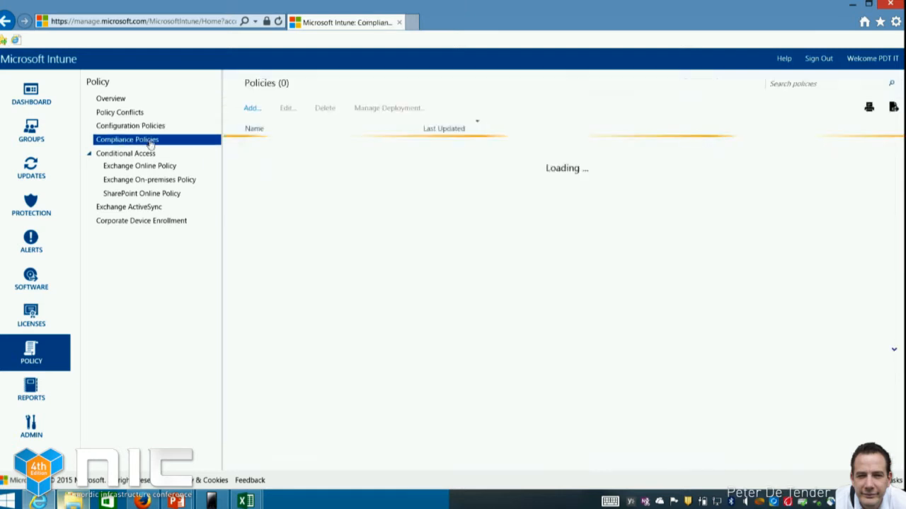
click(251, 108)
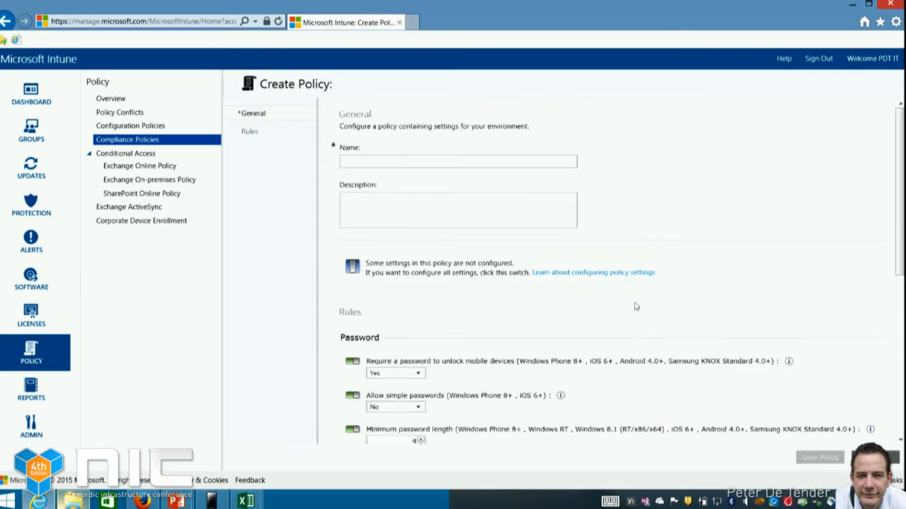
scroll(631, 307, down, 5)
scroll(636, 300, down, 4)
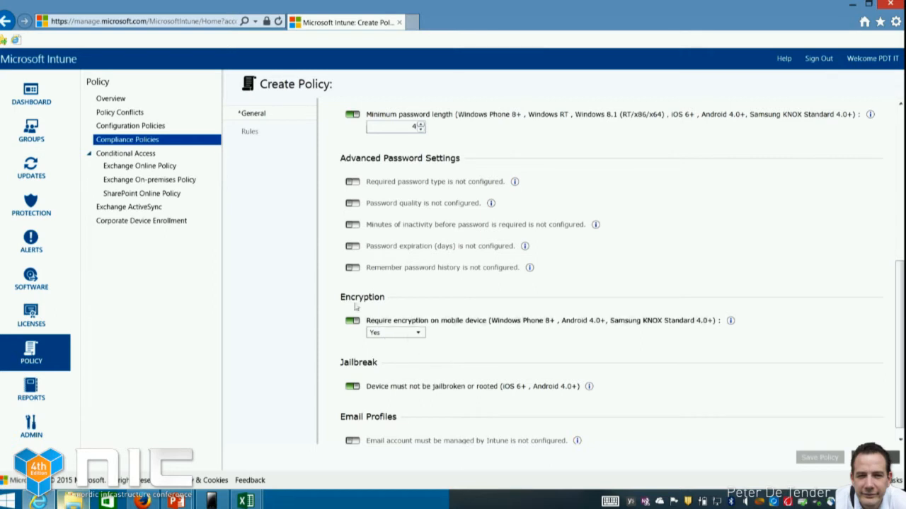
scroll(428, 352, down, 1)
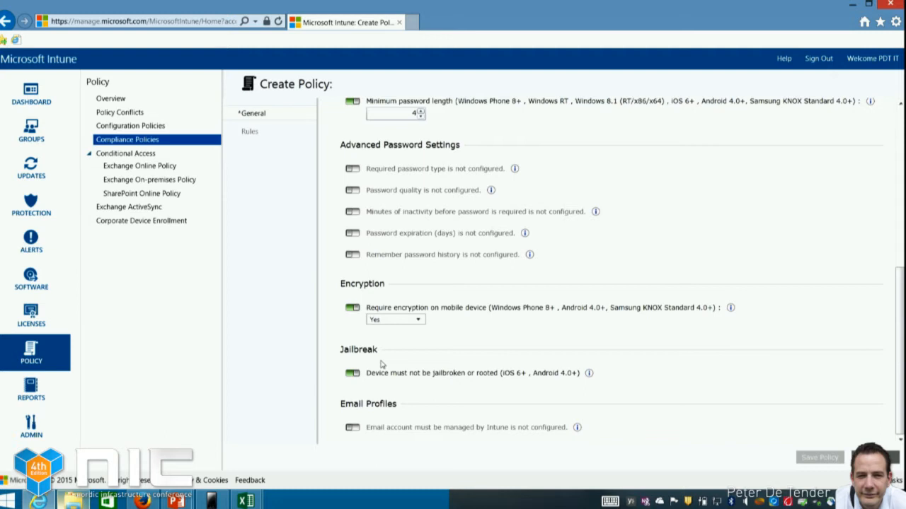
Enable blocking of noncompliant email apps in the Exchange Online Policy to review its group and platform options, and close the console unsaved
click(143, 169)
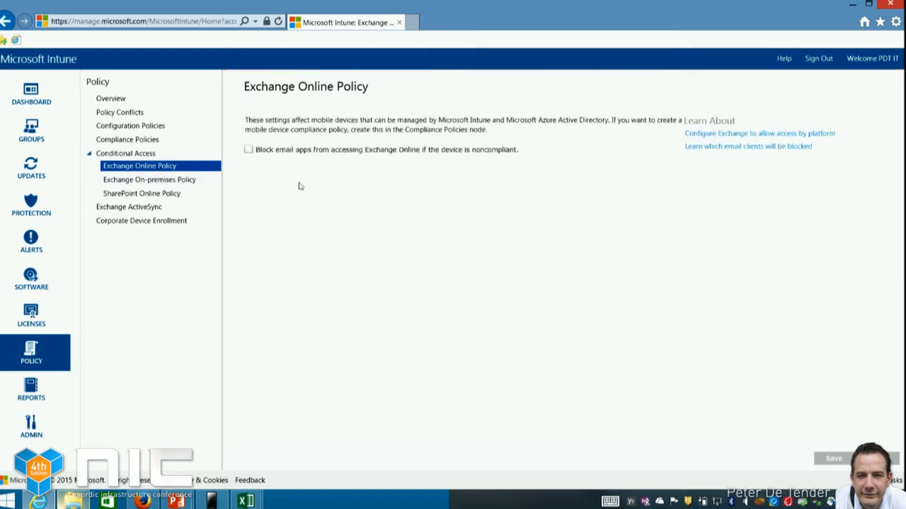
click(249, 151)
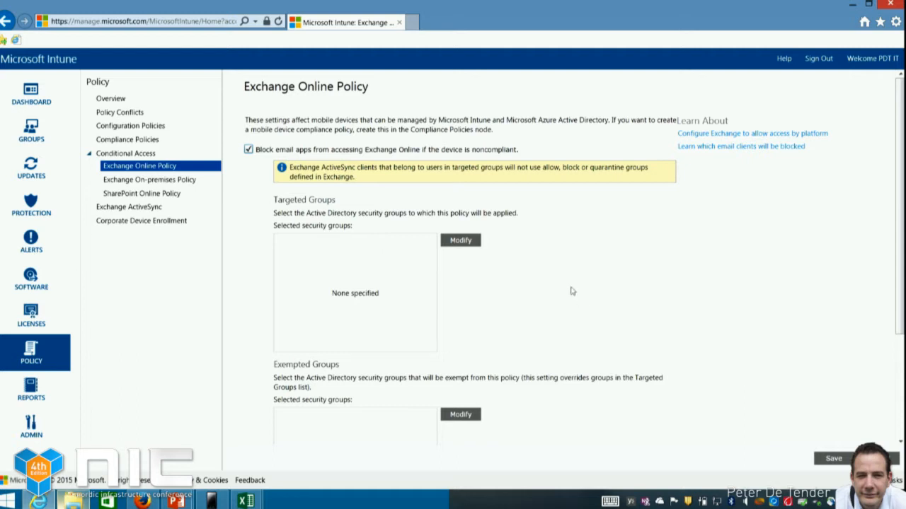
scroll(530, 238, down, 1)
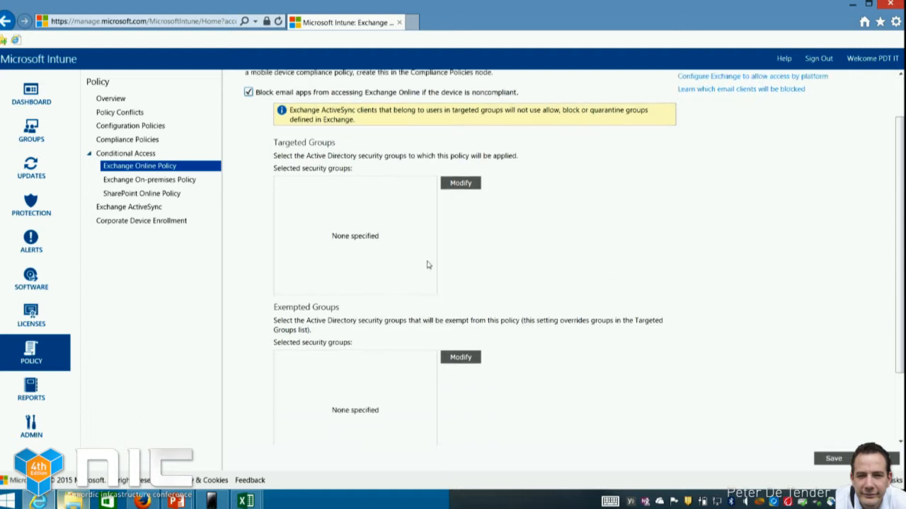
scroll(427, 265, down, 1)
scroll(388, 305, down, 1)
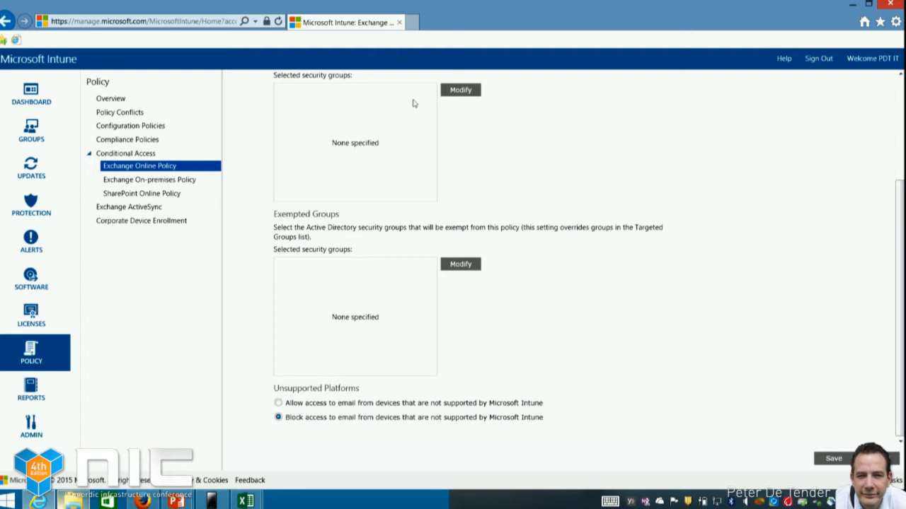
click(400, 23)
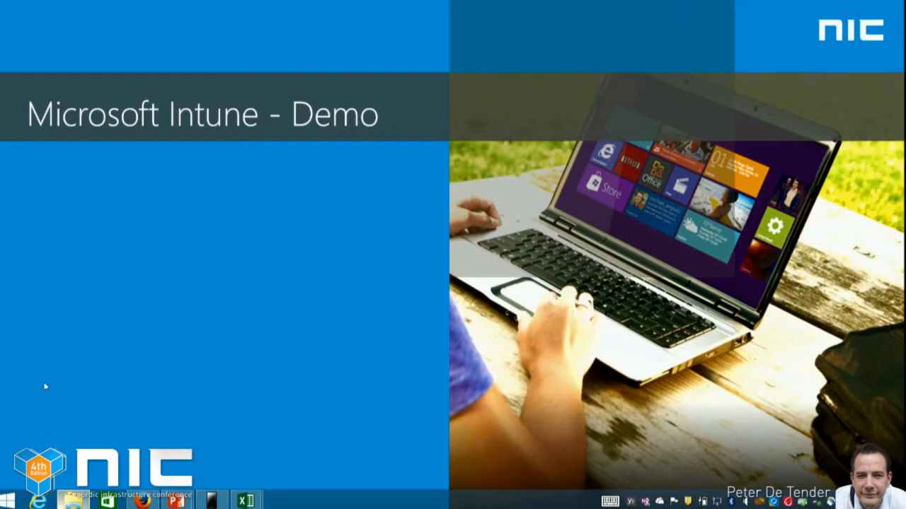
Open portal.manage.microsoft.com in a new Internet Explorer window
click(37, 501)
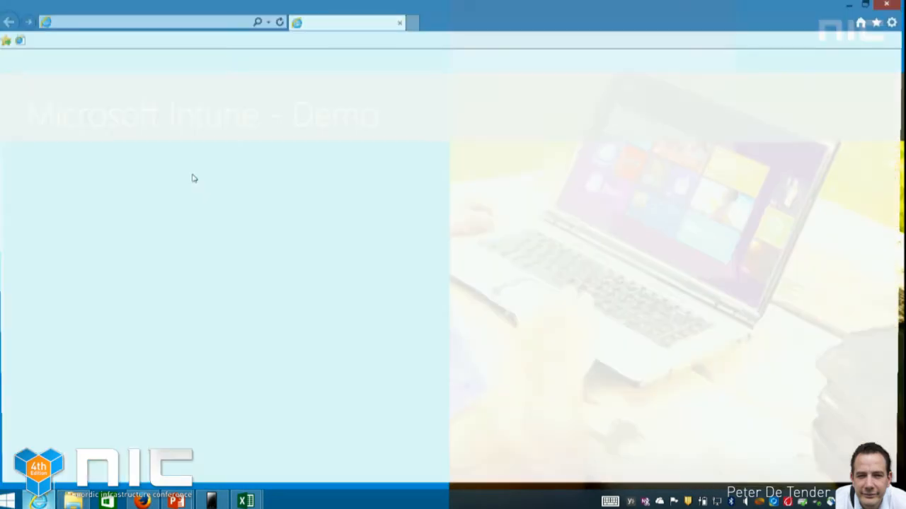
click(209, 24)
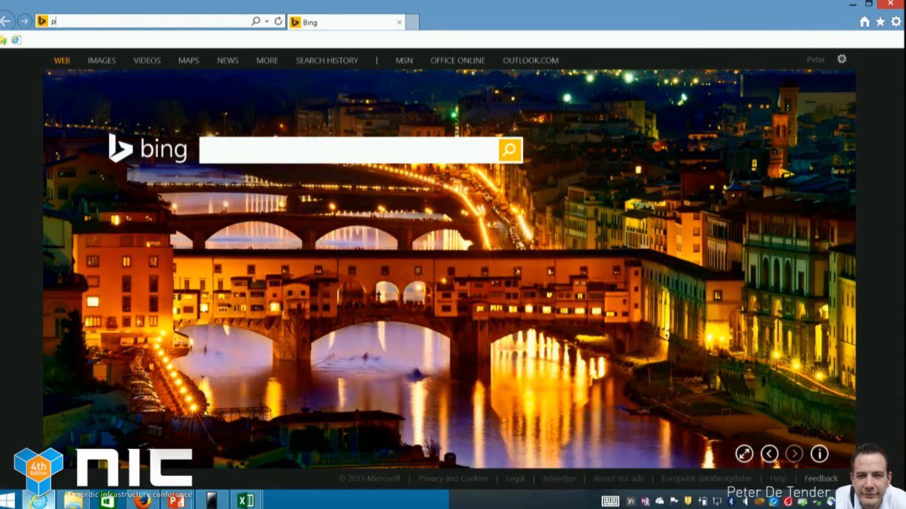
text(portal.maan)
key(BackSpace)
key(BackSpace)
text(nage.microsoft.com)
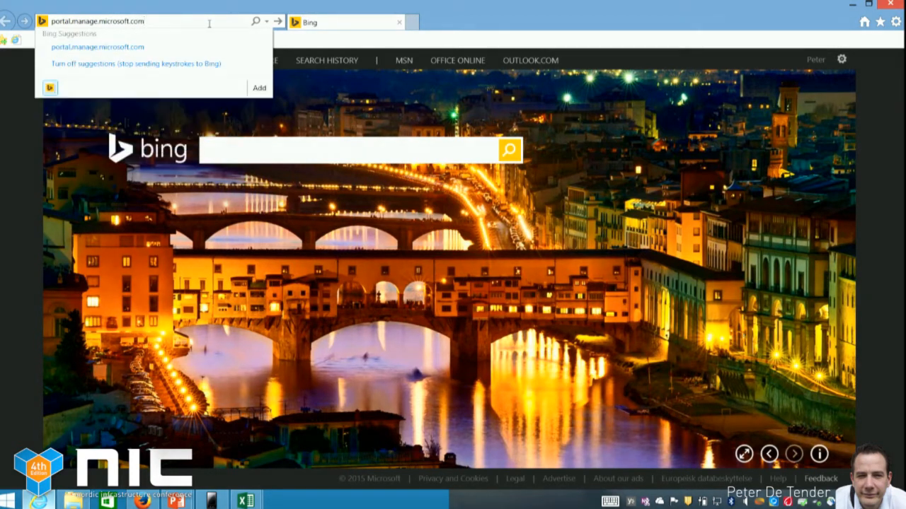
key(Return)
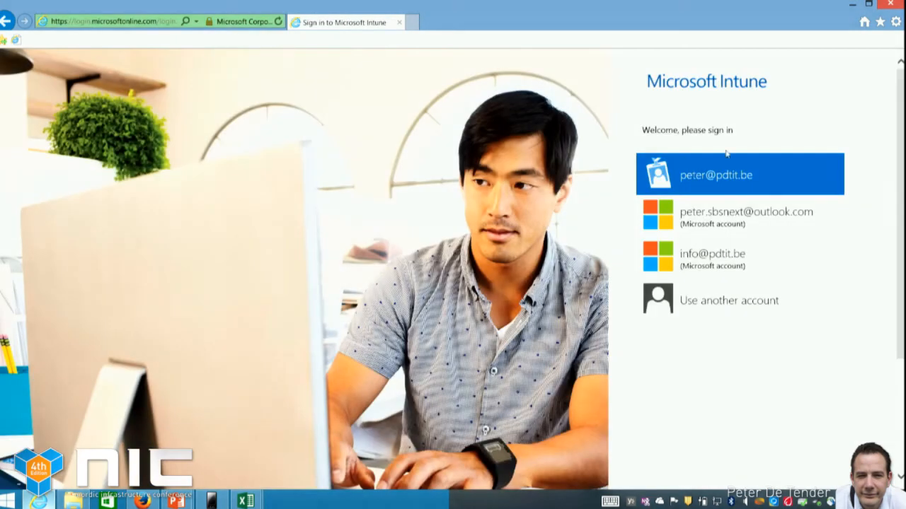
Sign in to the Intune company portal with the work account, entering the account password
click(744, 177)
click(725, 205)
text(********)
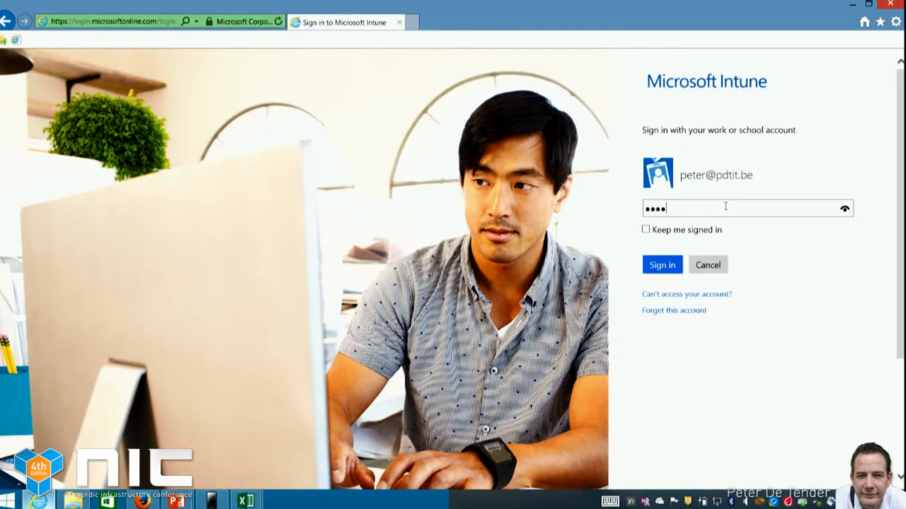
text(**)
key(Return)
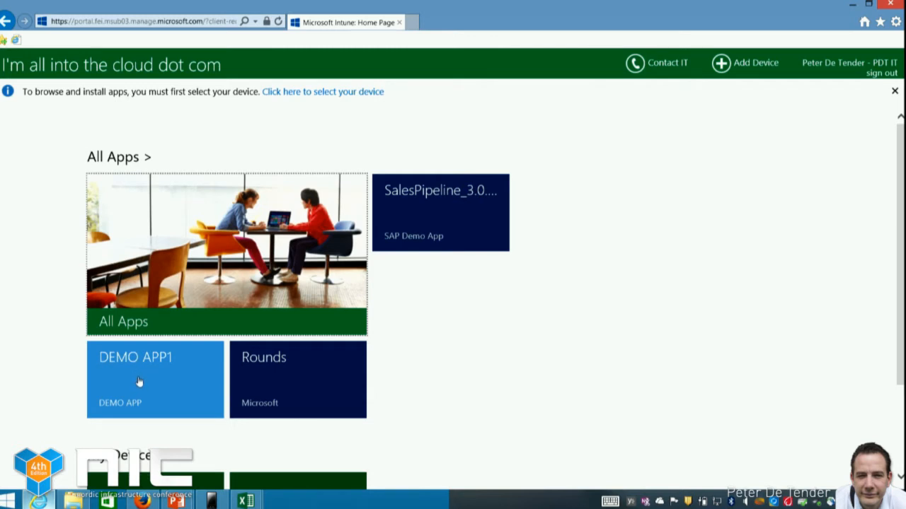
Review the company portal's DEMO APP1 details, app and device lists, and IT support contact information
click(132, 374)
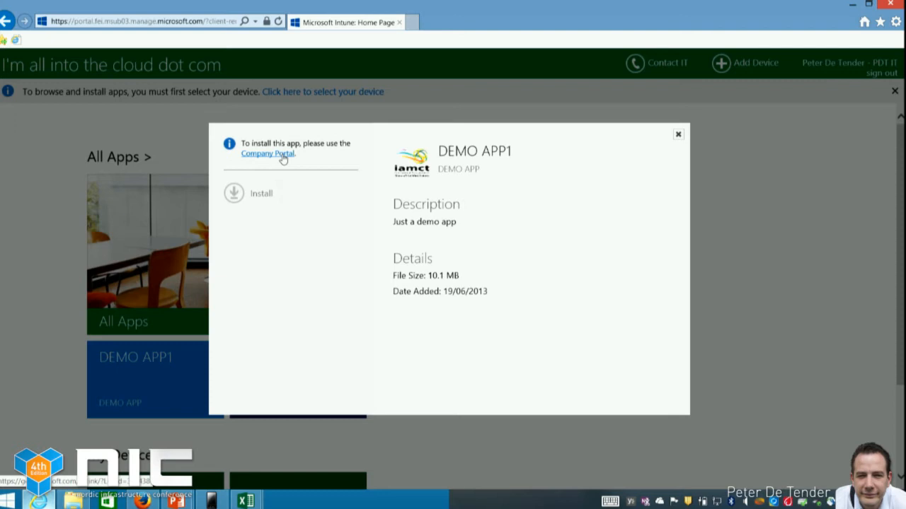
click(678, 135)
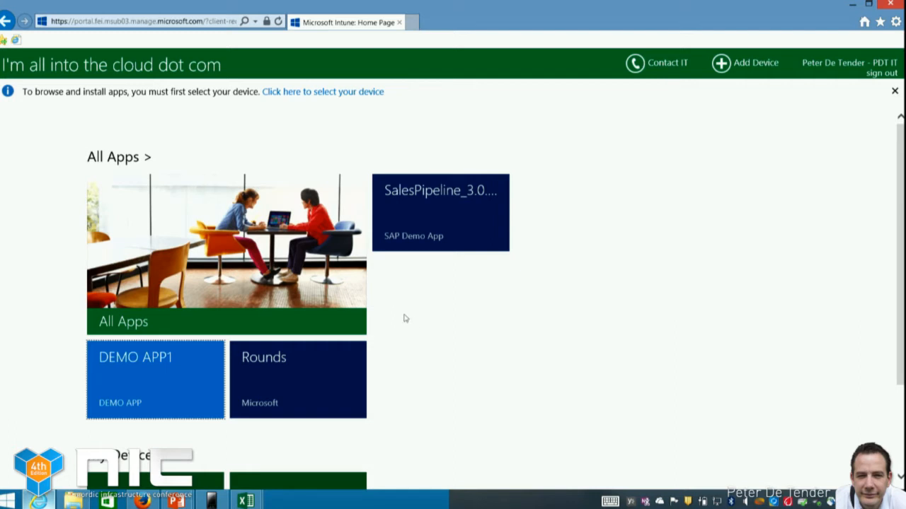
scroll(409, 318, down, 1)
scroll(407, 323, up, 1)
scroll(389, 335, down, 3)
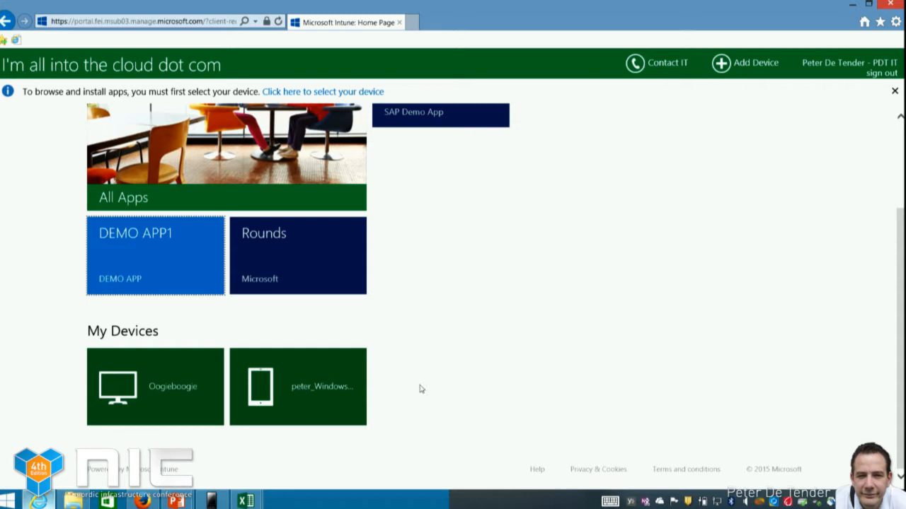
scroll(421, 390, up, 3)
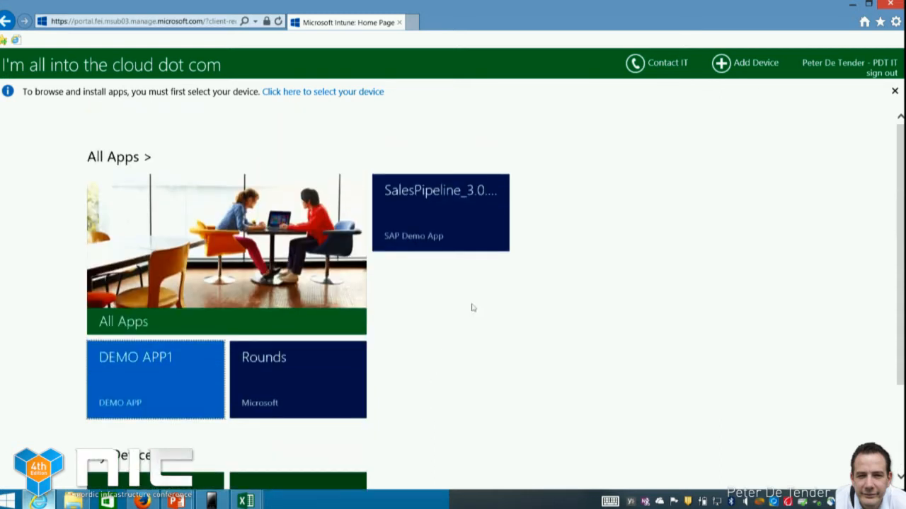
click(635, 63)
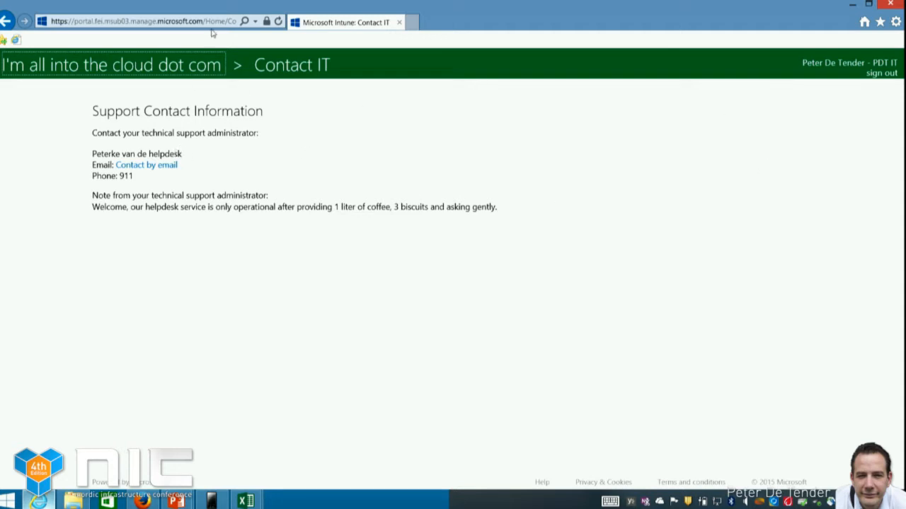
View the phone's store downloads in Project My Screen App, and return to the PowerPoint presentation at the Session Outline slide
click(210, 501)
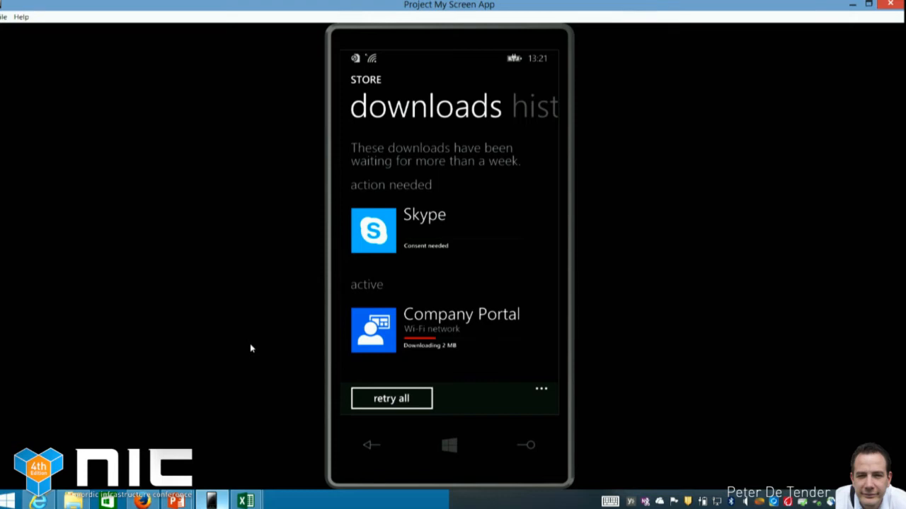
key(alt+Tab)
key(alt+Tab)
key(alt+Tab)
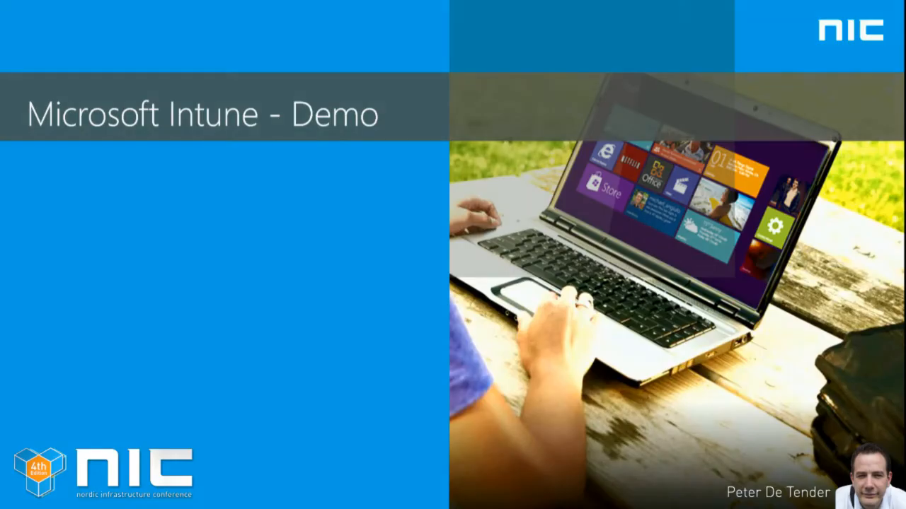
key(Right)
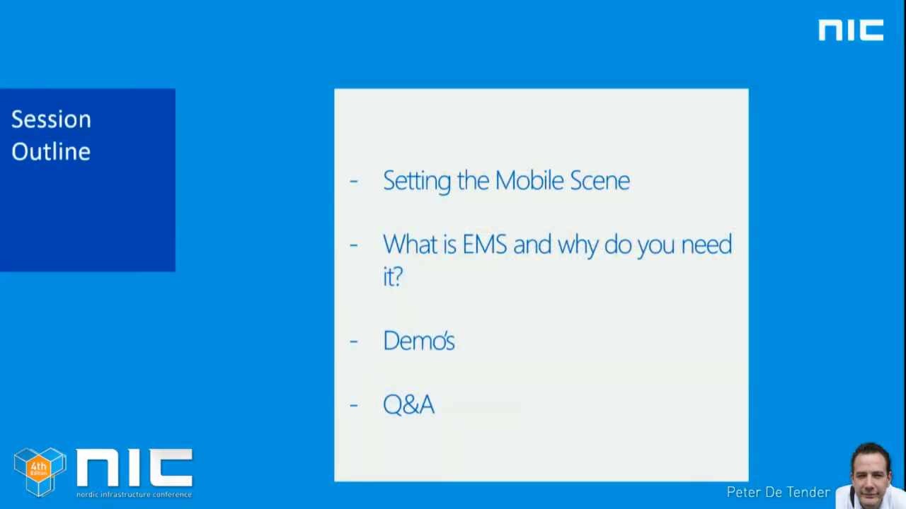
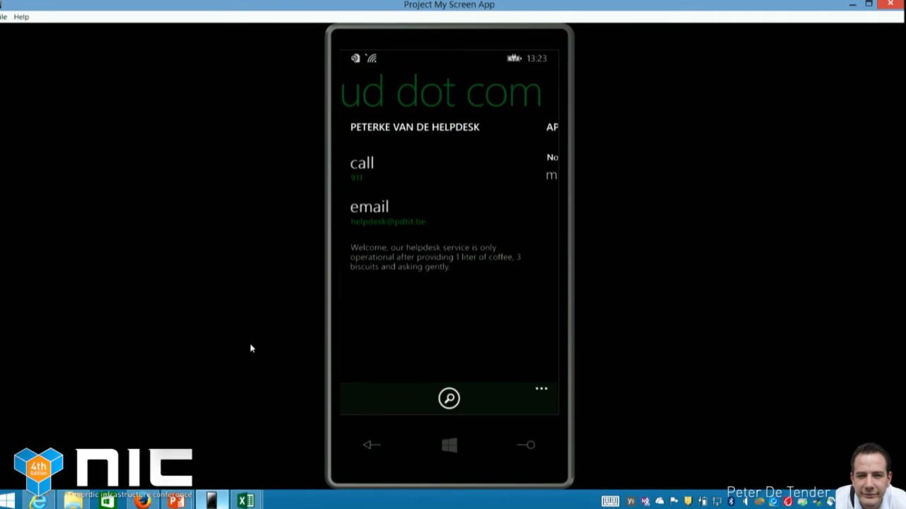
Switch to Internet Explorer and open the Microsoft Intune administration console at manage.microsoft.com
key(alt+Tab)
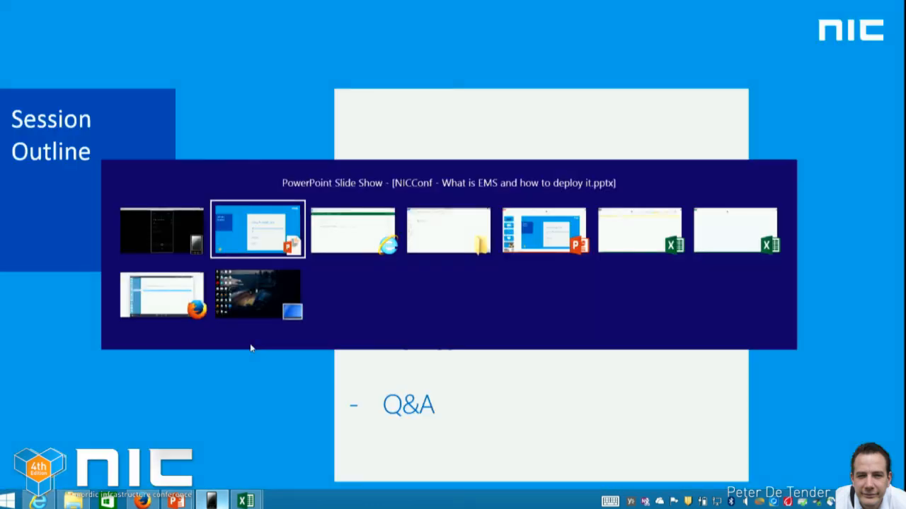
key(alt+Tab)
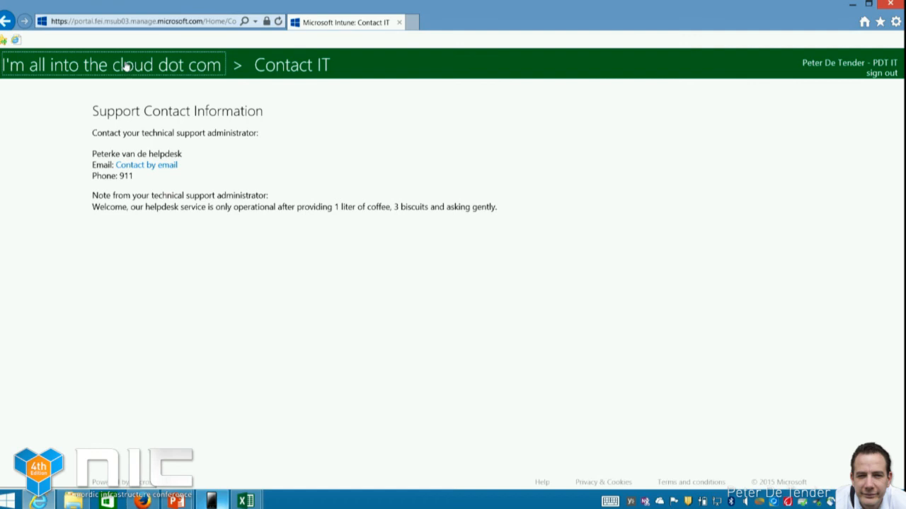
click(163, 20)
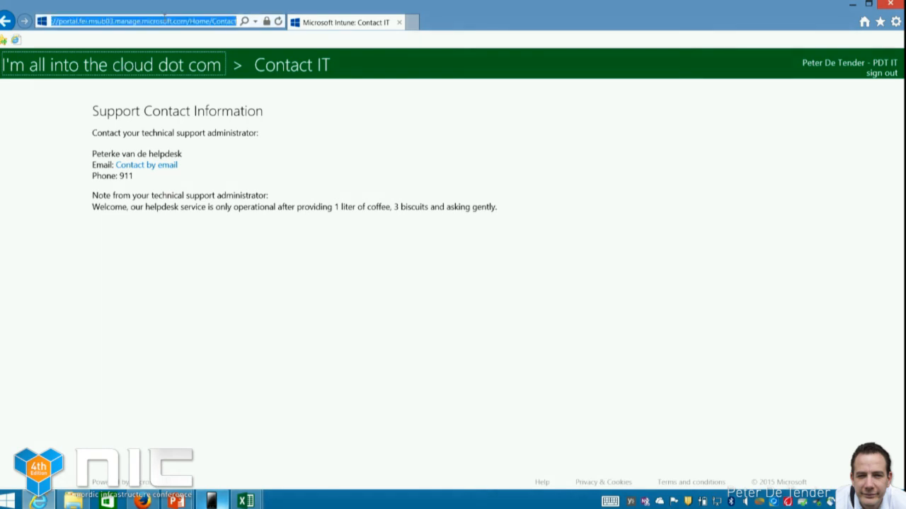
text(man)
key(Return)
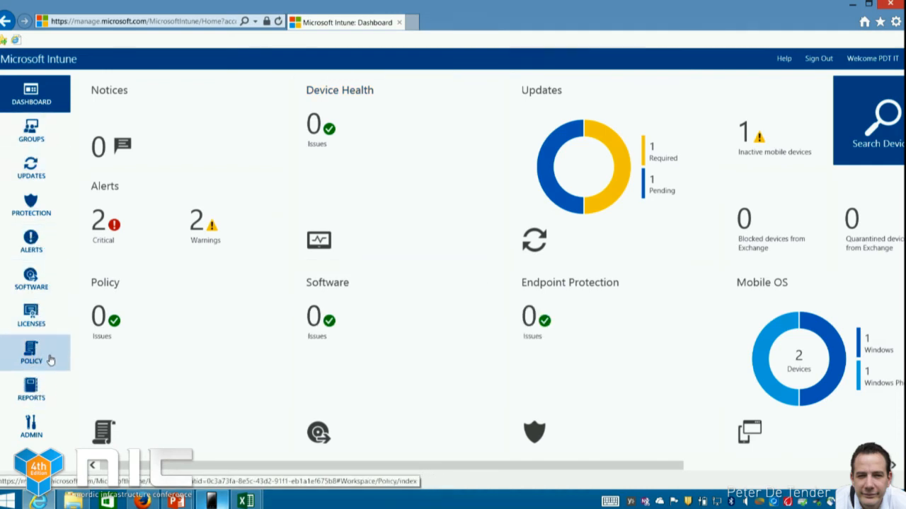
Look through the Administration overview, the Windows mobile device management setup and the Policy overview, and return to the dashboard
click(31, 428)
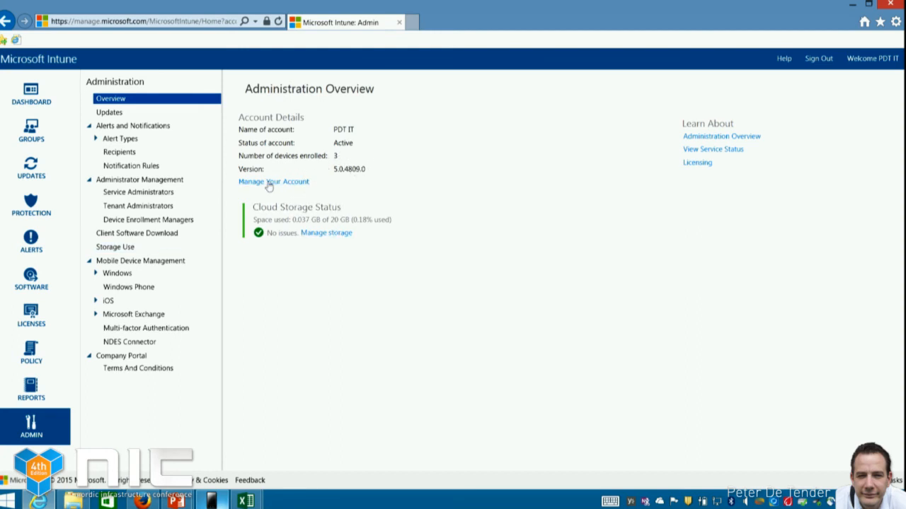
click(90, 262)
click(89, 261)
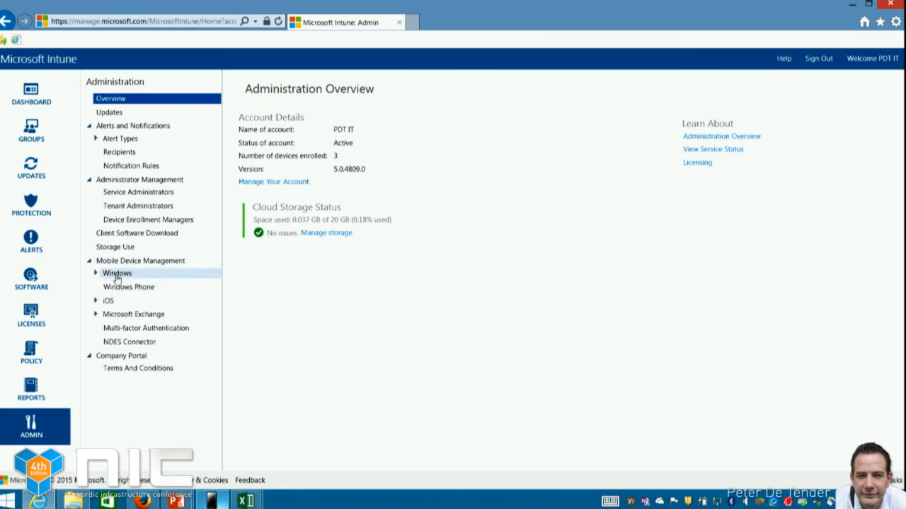
click(117, 274)
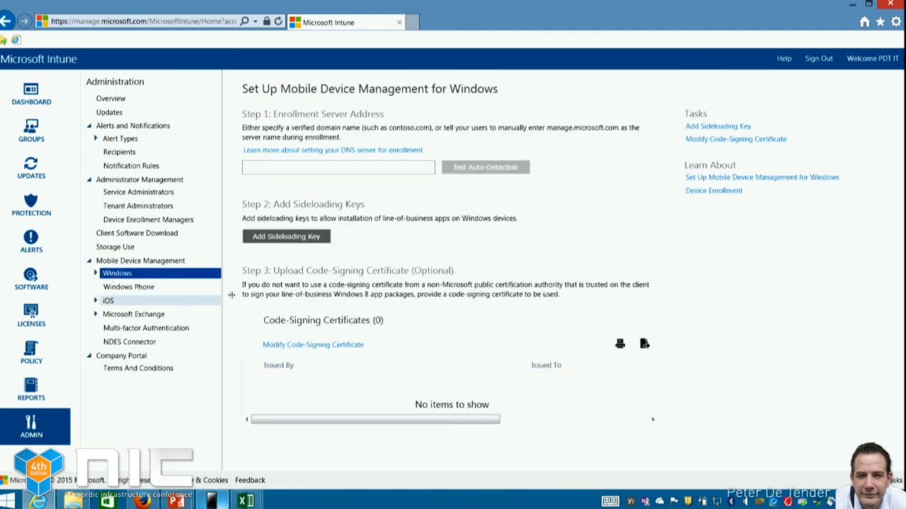
click(116, 100)
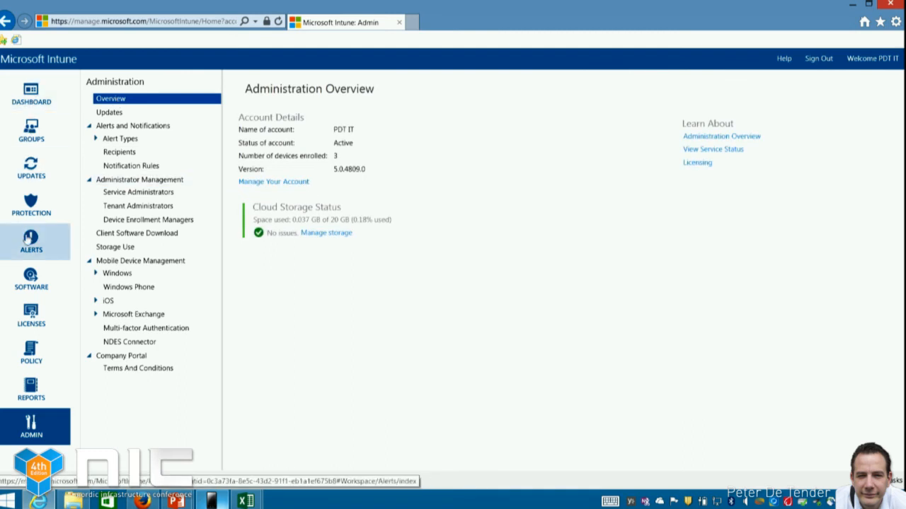
click(31, 352)
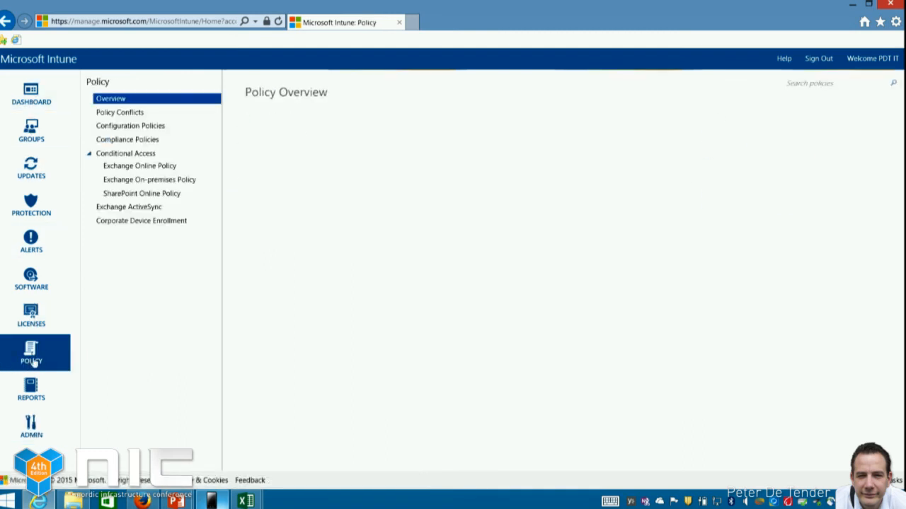
click(30, 103)
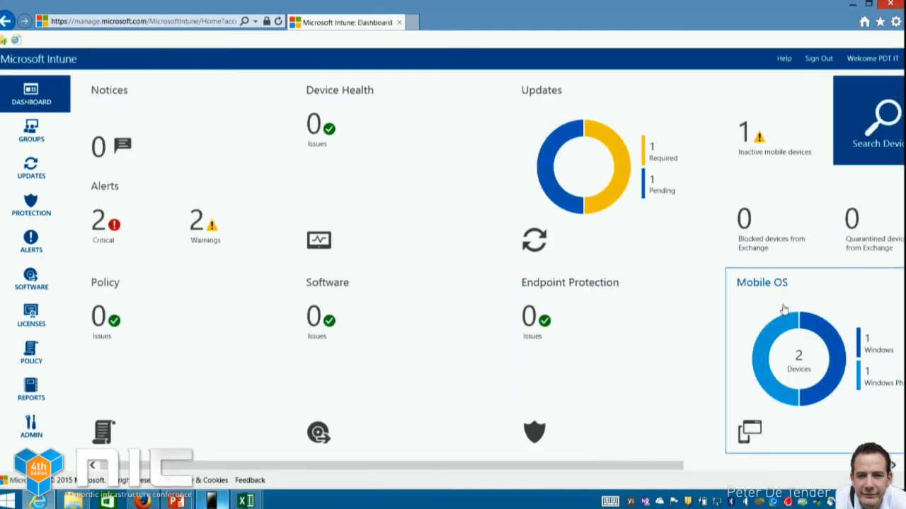
Open the device list of the All Direct Managed Devices group under All Mobile Devices
click(784, 309)
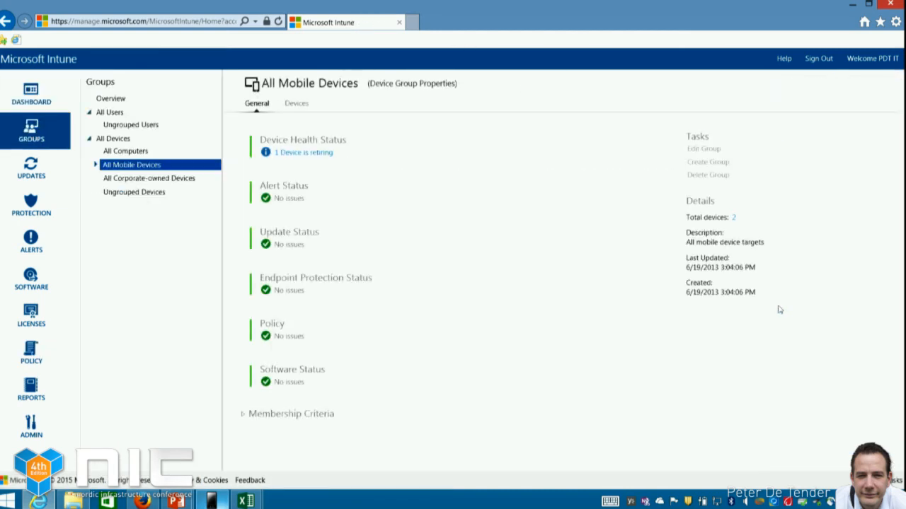
click(96, 165)
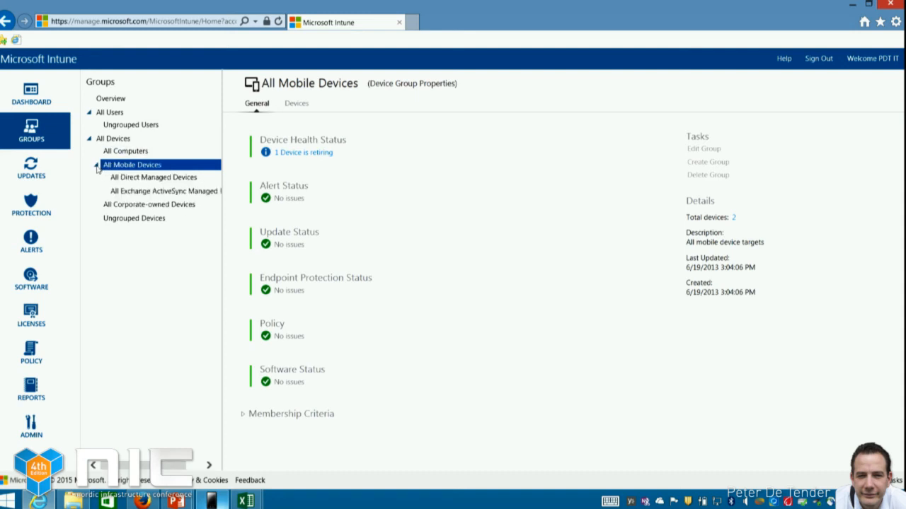
click(151, 179)
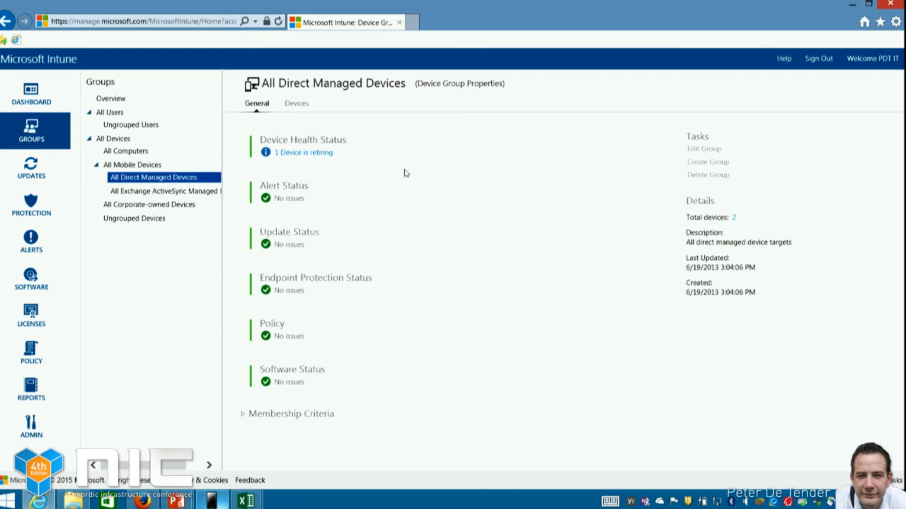
click(296, 104)
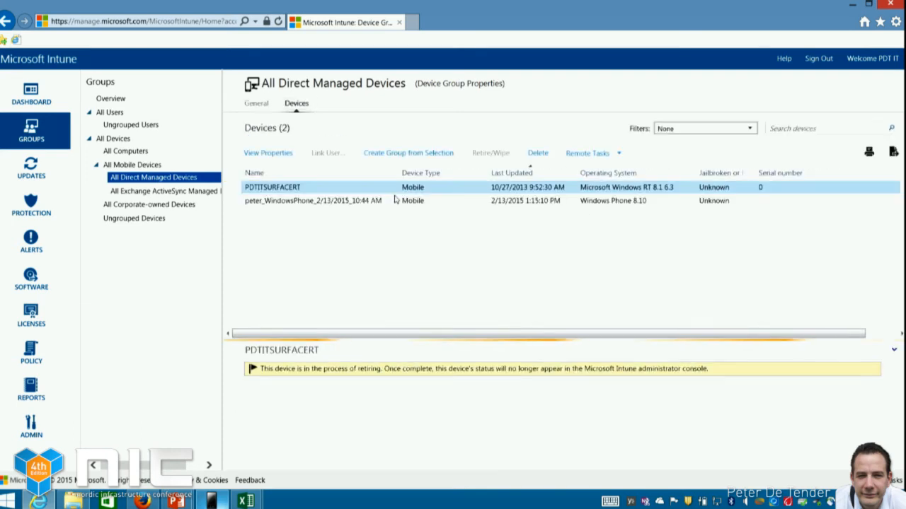
Retire the Windows Phone 8.10 device with the option to wipe the device before retiring enabled
click(311, 203)
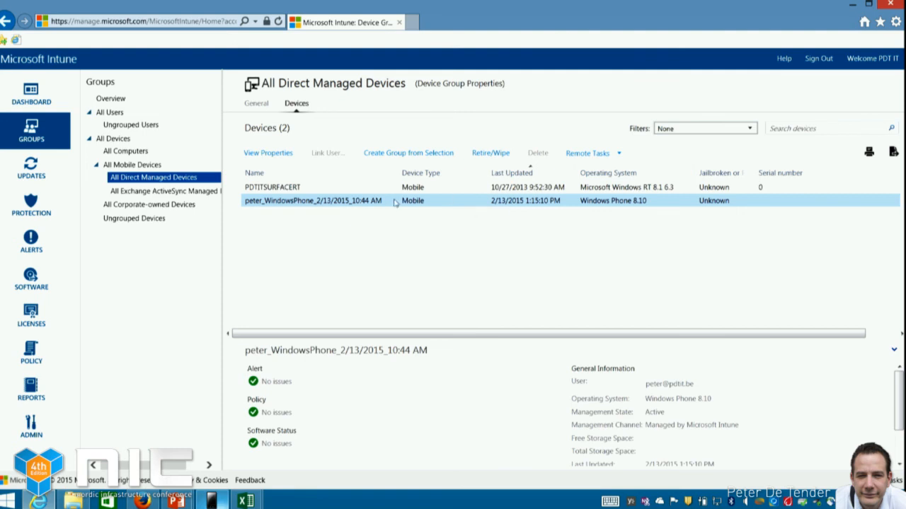
click(491, 156)
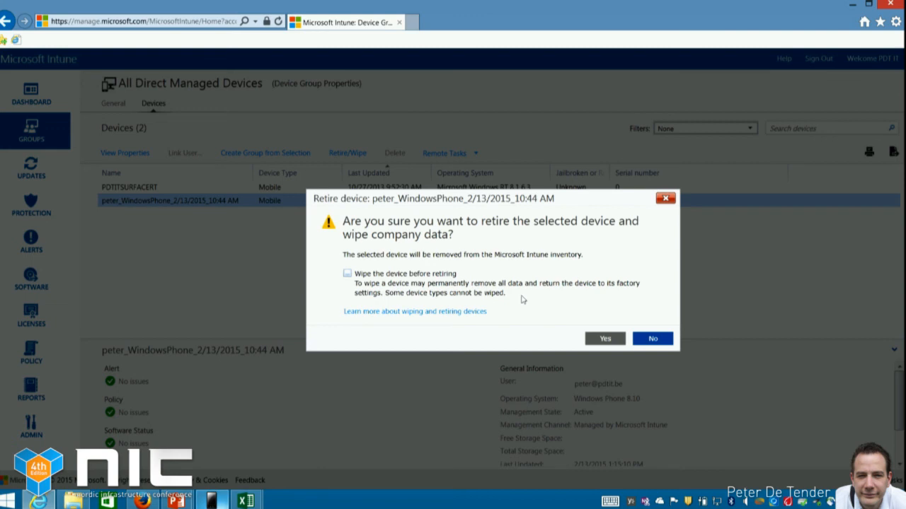
click(349, 275)
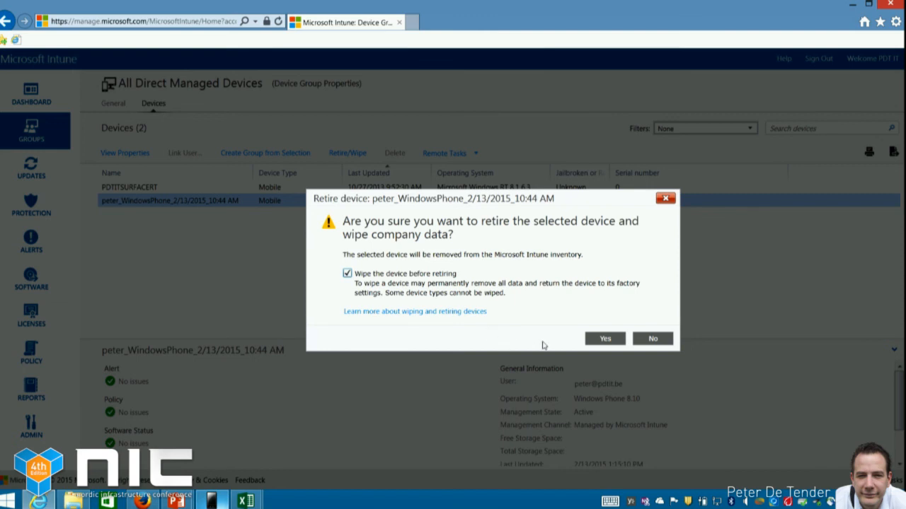
click(604, 339)
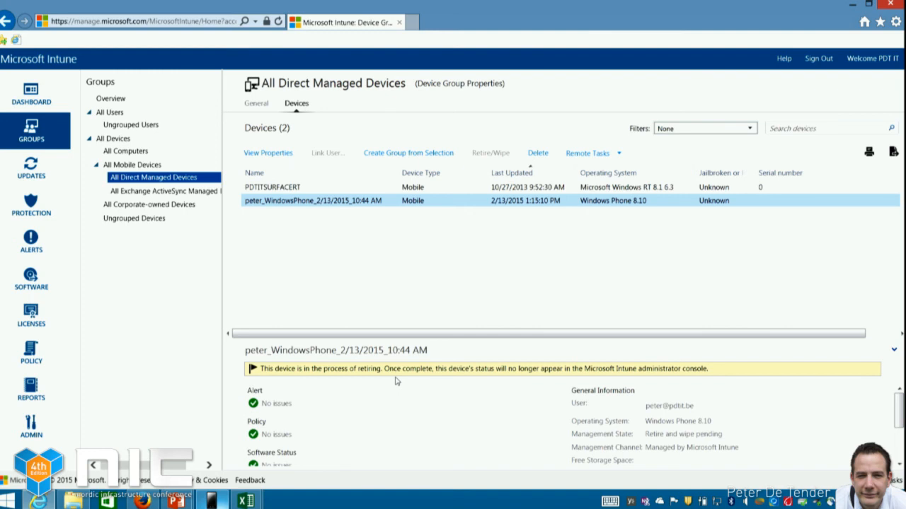
Check the wiped phone's screen in Project My Screen App, and return to the PowerPoint slide show at the Session Outline slide
click(211, 500)
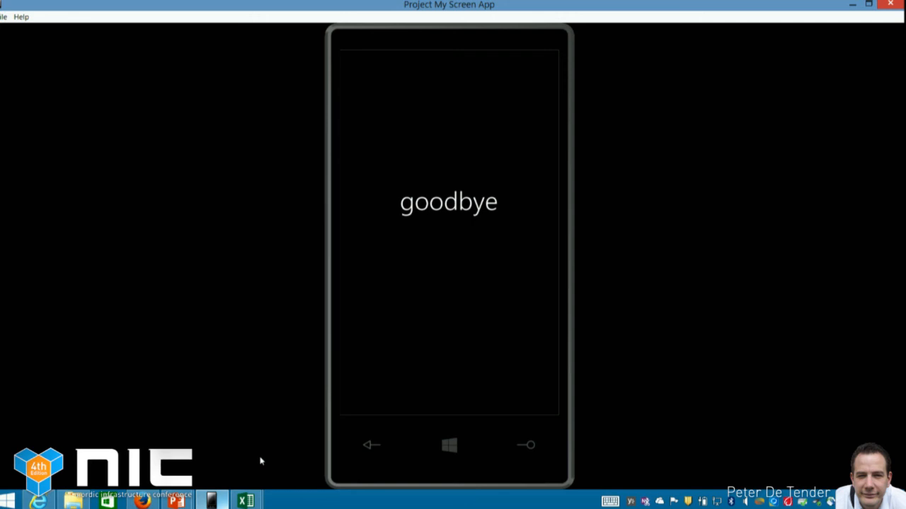
key(alt+Tab)
key(alt+Tab)
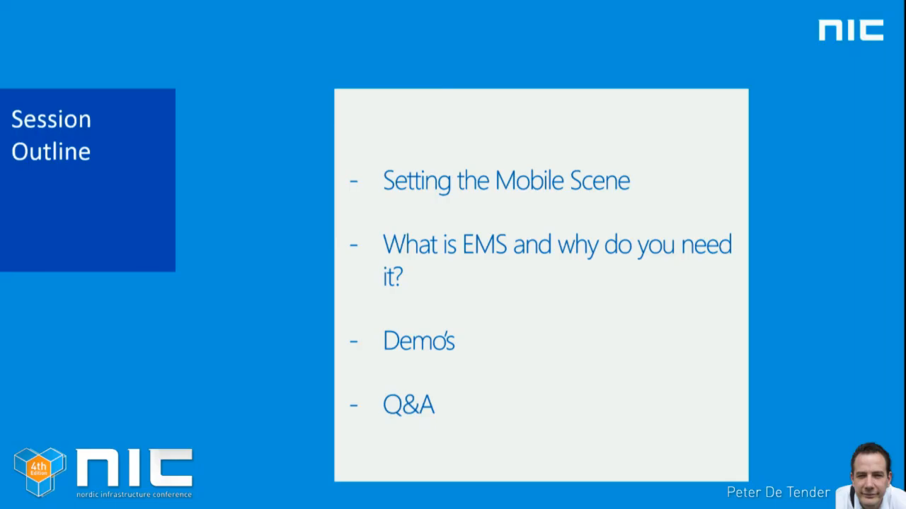